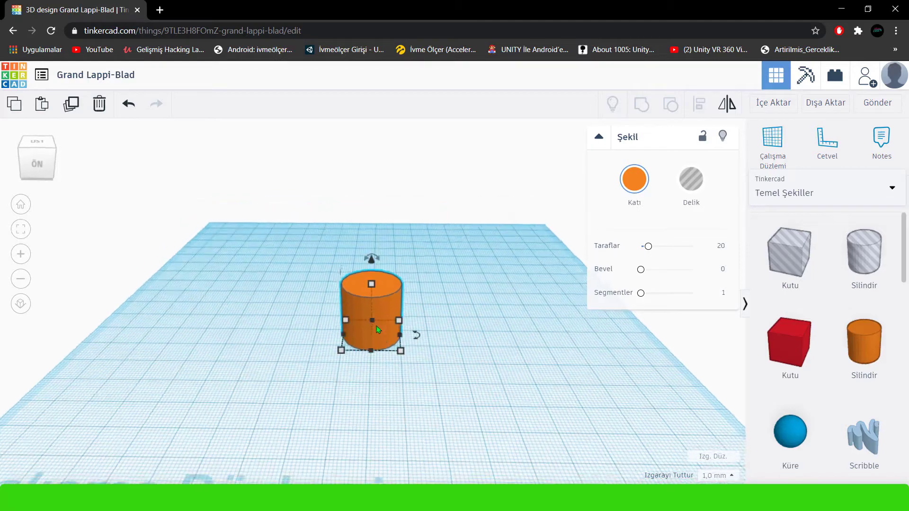
Set the orange cylinder's sides to 64 and its segments to 10.
right_click_drag(407, 369, 629, 237)
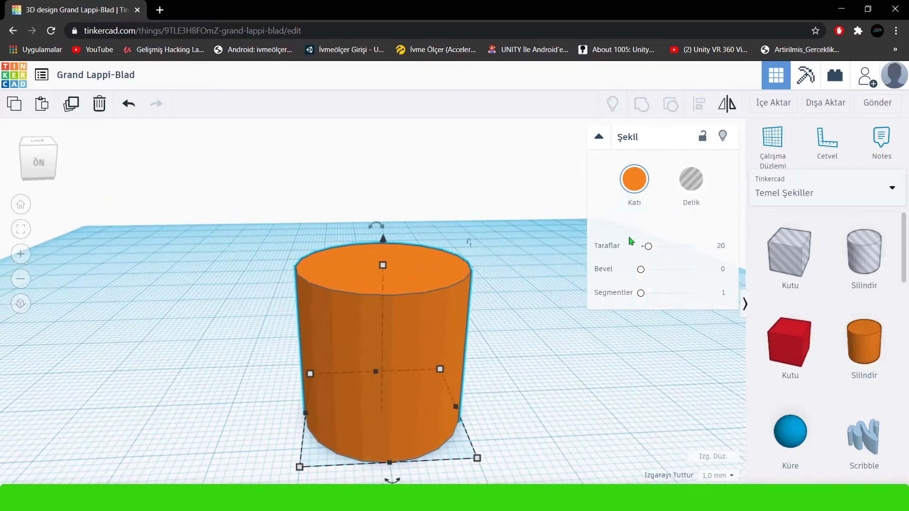
left_click_drag(642, 293, 692, 293)
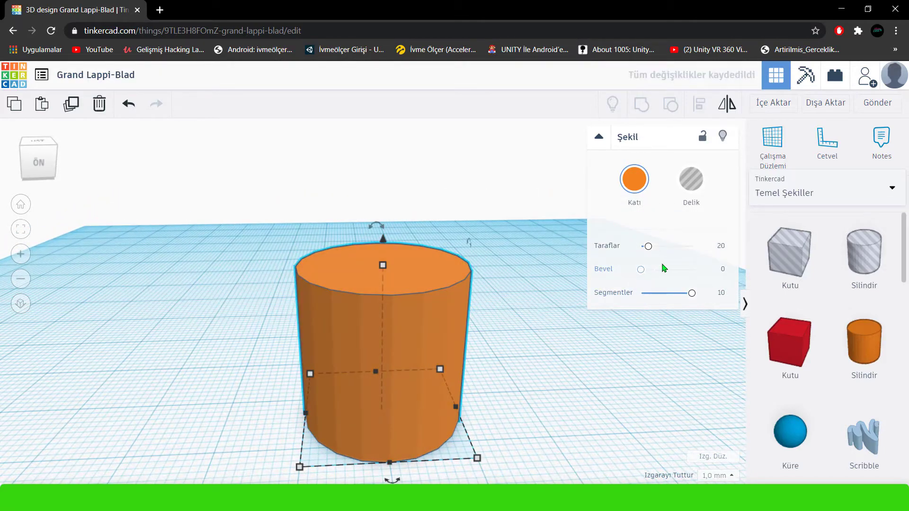
left_click_drag(647, 247, 716, 253)
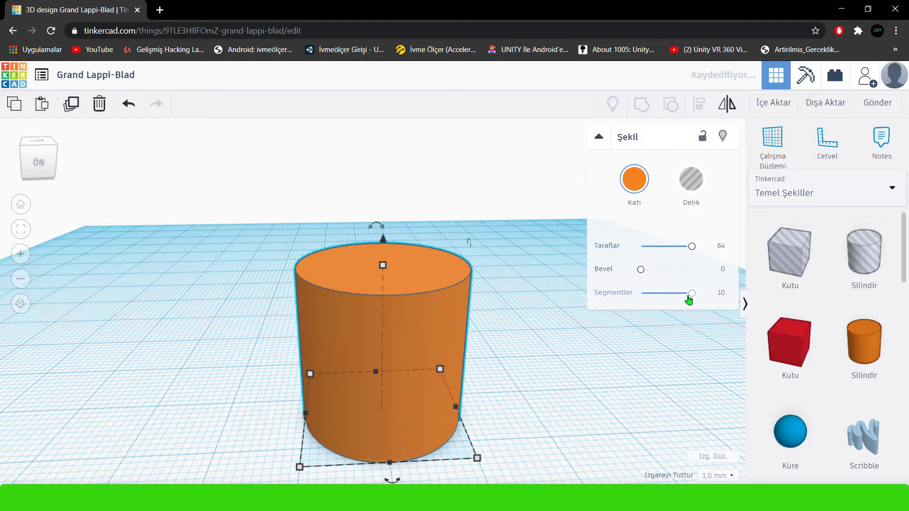
scroll(430, 341, "up", 5)
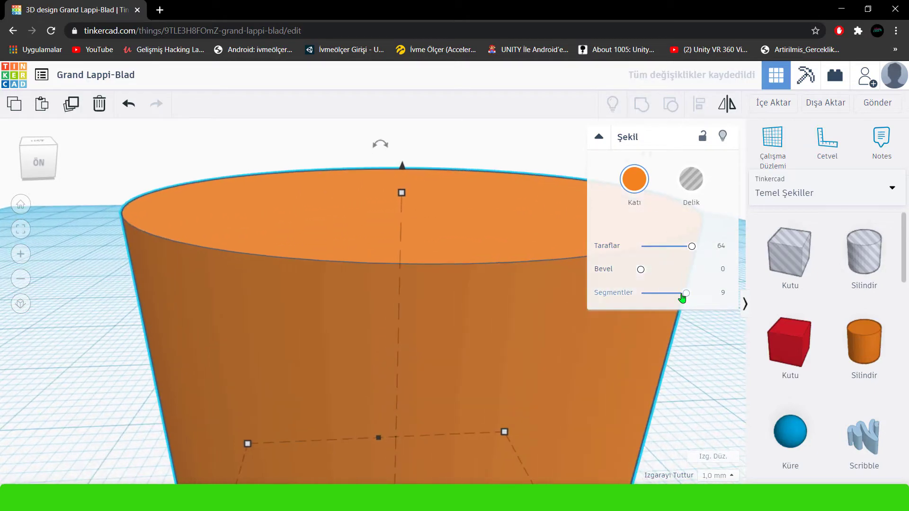
left_click_drag(682, 296, 726, 309)
left_click(697, 375)
scroll(489, 311, "down", 4)
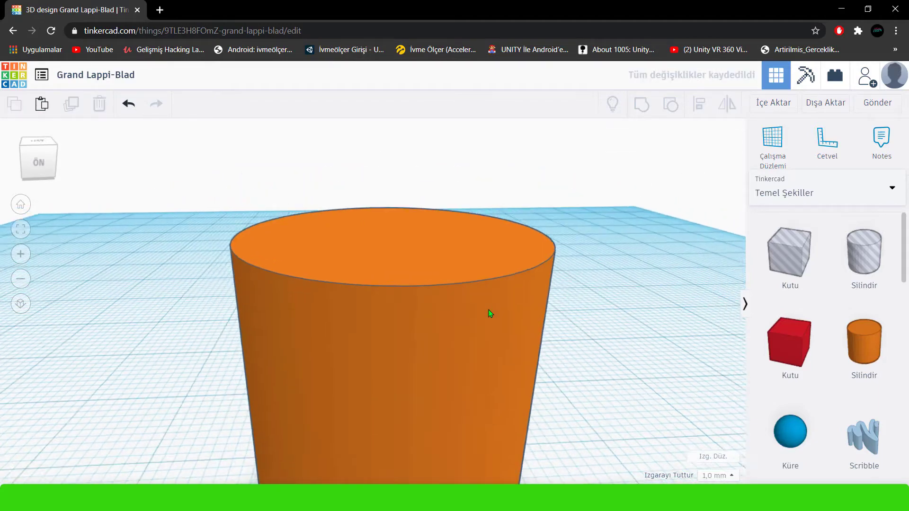
Reduce the cylinder's segments to the minimum.
scroll(489, 314, "down", 3)
right_click_drag(448, 392, 452, 364)
left_click(453, 361)
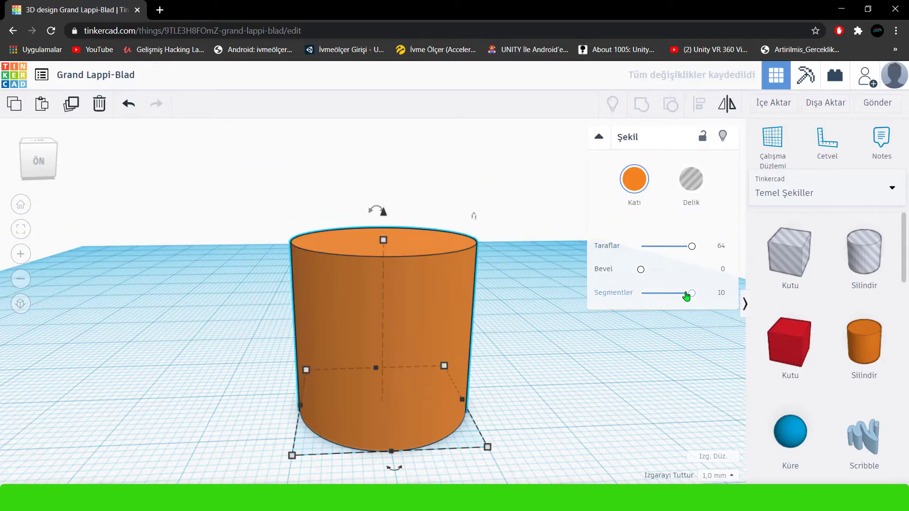
left_click_drag(686, 294, 606, 295)
left_click(478, 325)
right_click_drag(479, 324, 449, 328)
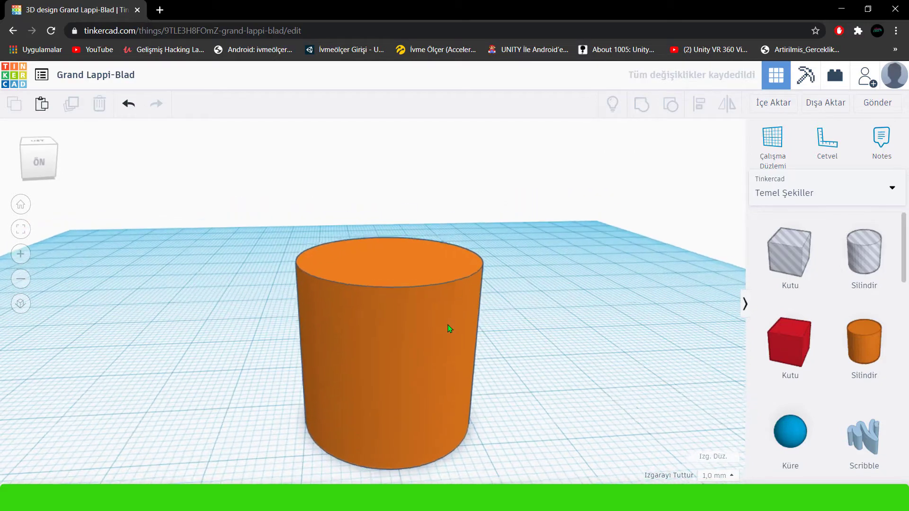
Recolour the cylinder with a custom bright green from the colour wheel.
left_click(442, 310)
left_click(643, 198)
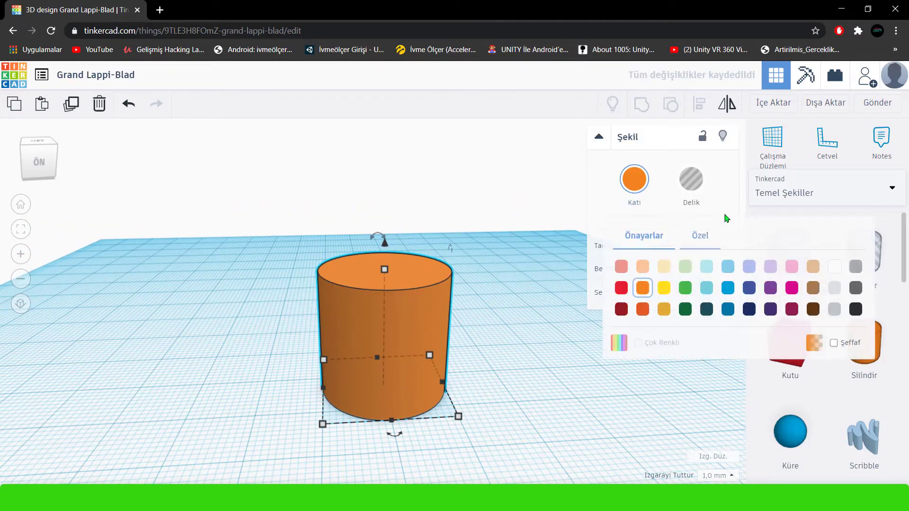
left_click(699, 236)
left_click(791, 344)
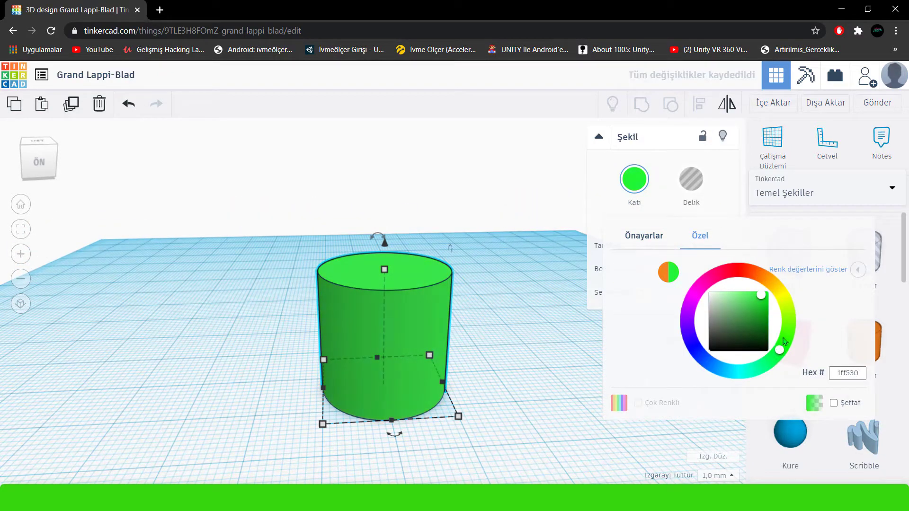
left_click(765, 302)
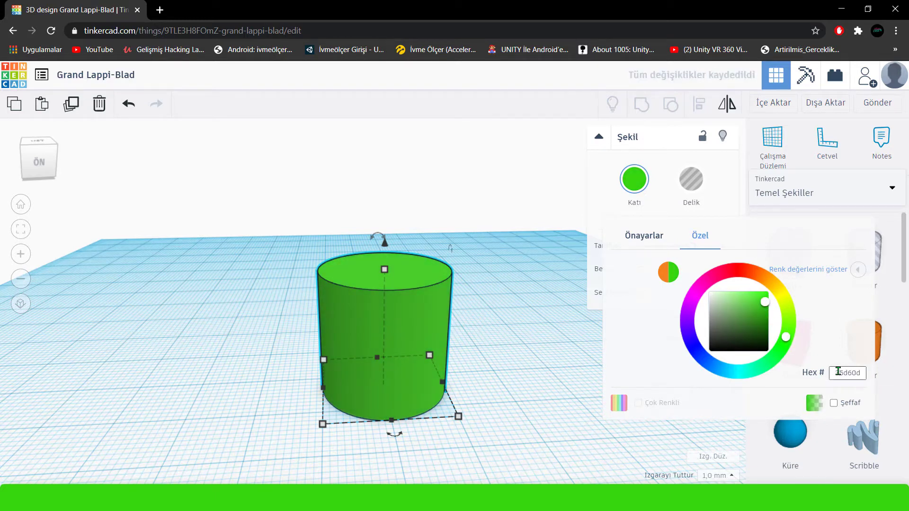
right_click(853, 373)
left_click(715, 216)
left_click(552, 315)
right_click_drag(558, 305, 450, 349)
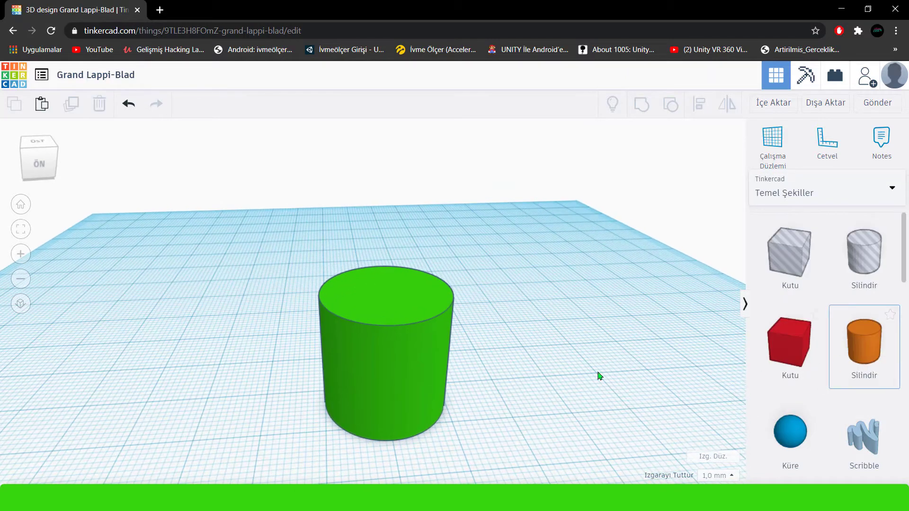
Add a second solid cylinder to the workplane and space it apart from the green one.
left_click_drag(600, 377, 556, 373)
left_click_drag(427, 361, 355, 355)
left_click_drag(538, 351, 464, 359)
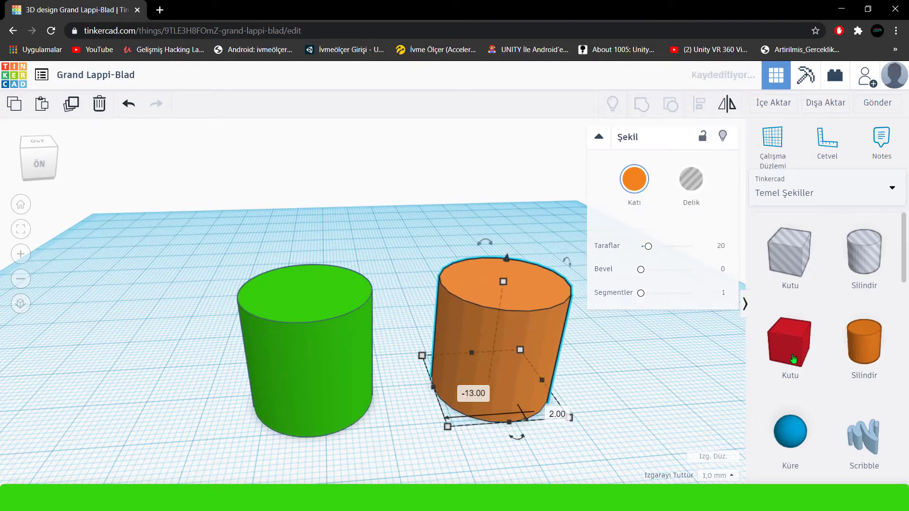
Add a solid red box beside the orange cylinder and shrink its footprint to 8 by 5 mm.
left_click_drag(770, 350, 639, 355)
scroll(519, 410, "down", 2)
middle_click_drag(284, 371, 71, 347)
left_click_drag(370, 348, 355, 342)
left_click_drag(477, 342, 432, 342)
Lower the red box's height and reduce its depth to 2 mm.
left_click(20, 229)
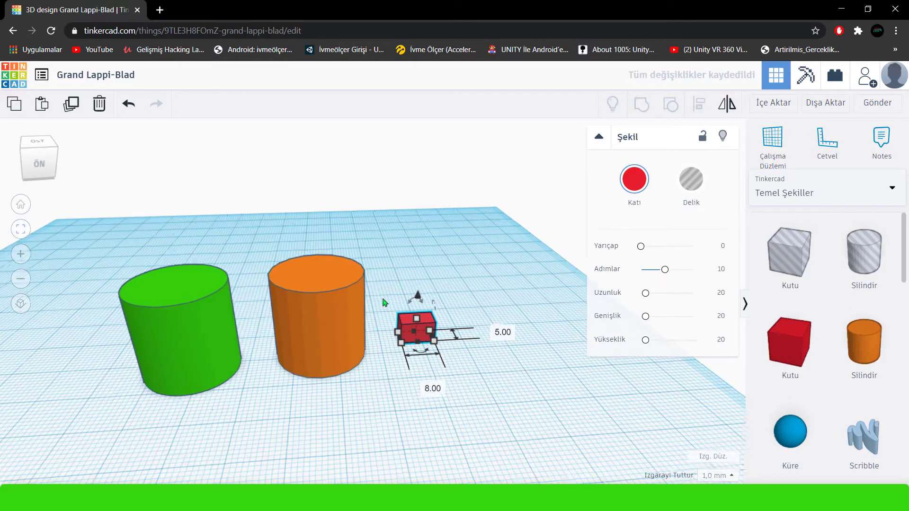
left_click_drag(378, 236, 384, 327)
left_click_drag(381, 416, 371, 359)
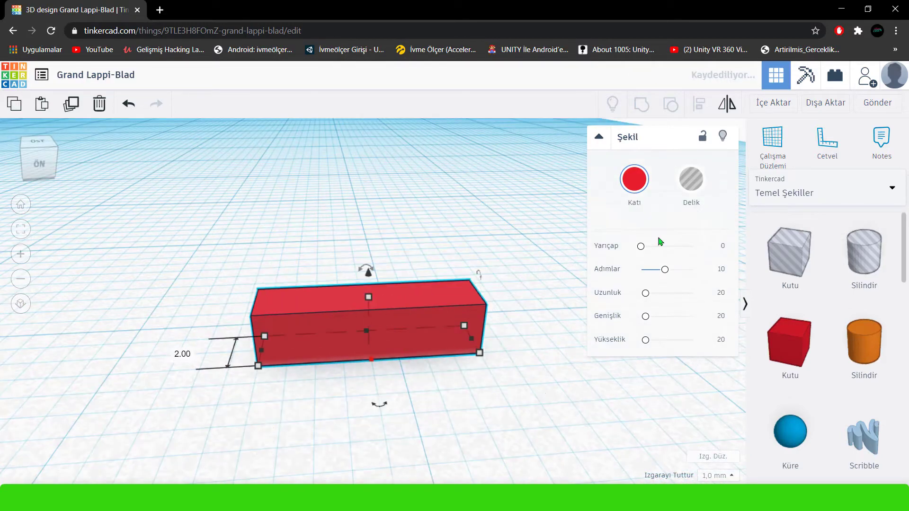
Round the red box with a radius of 5.86 and shorten its length to make a small peg.
left_click_drag(647, 251, 656, 247)
left_click_drag(480, 353, 301, 348)
left_click_drag(299, 294, 304, 317)
scroll(234, 354, "down", 2)
middle_click_drag(233, 354, 640, 350)
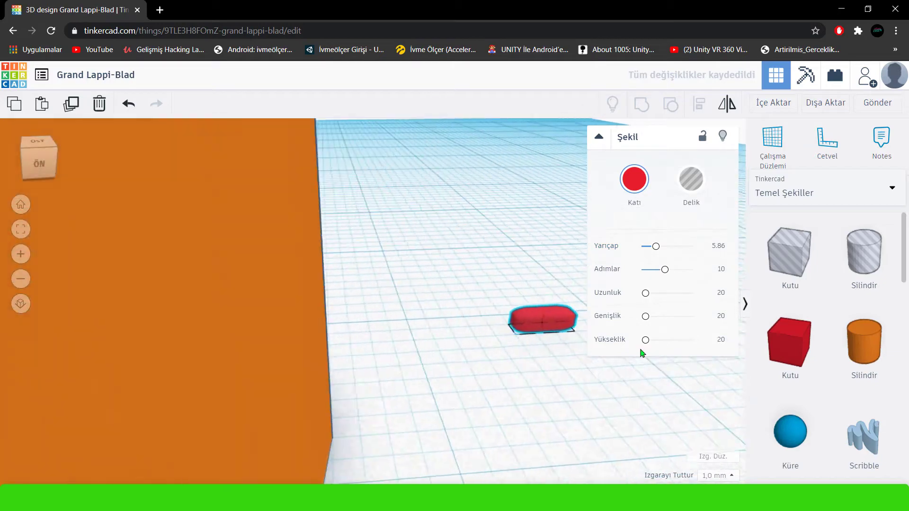
scroll(540, 329, "down", 6)
left_click(458, 347)
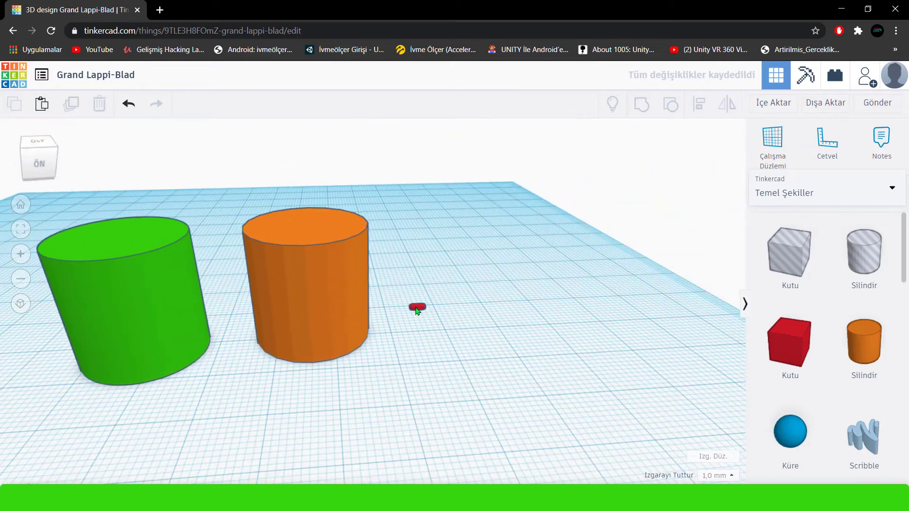
Move the red peg against the green cylinder's side and shift the orange cylinder farther away.
left_click_drag(416, 308, 207, 345)
middle_click_drag(246, 381, 393, 405)
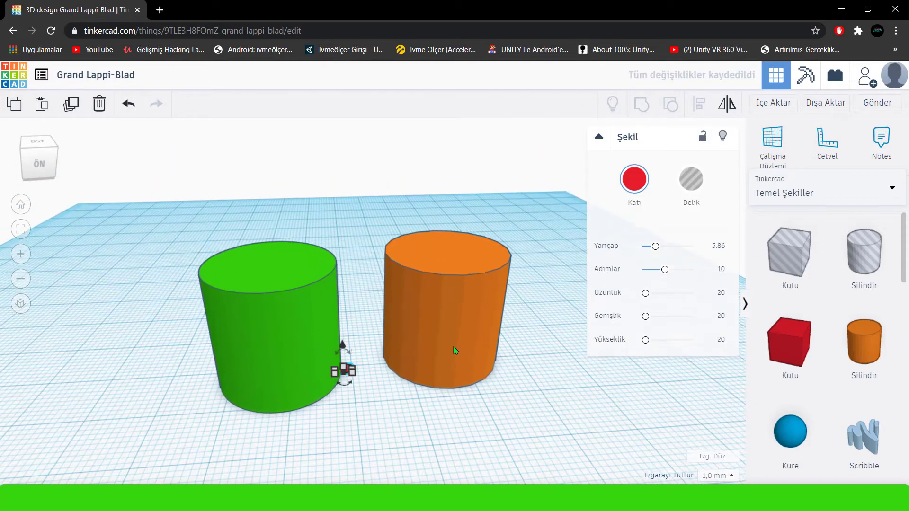
left_click_drag(453, 347, 562, 360)
left_click(363, 352)
left_click_drag(338, 308, 359, 391)
left_click(356, 392)
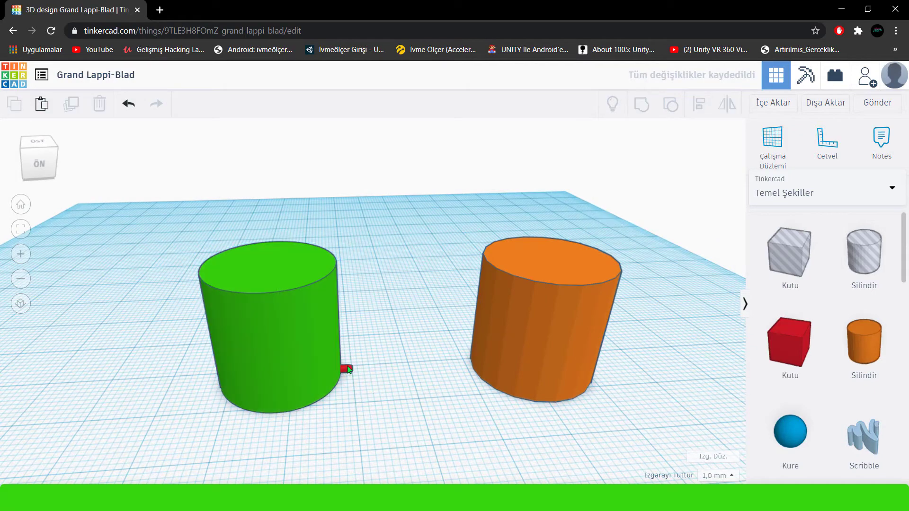
Raise the red peg 15 mm up the green cylinder's side and trim its footprint to 2 by 2 mm.
left_click(348, 370)
left_click_drag(350, 342, 349, 264)
scroll(347, 283, "up", 2)
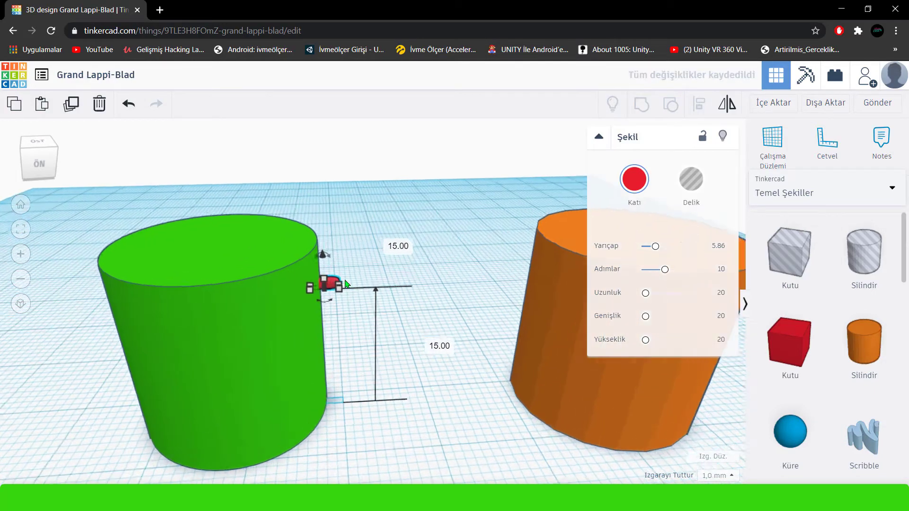
scroll(347, 283, "up", 2)
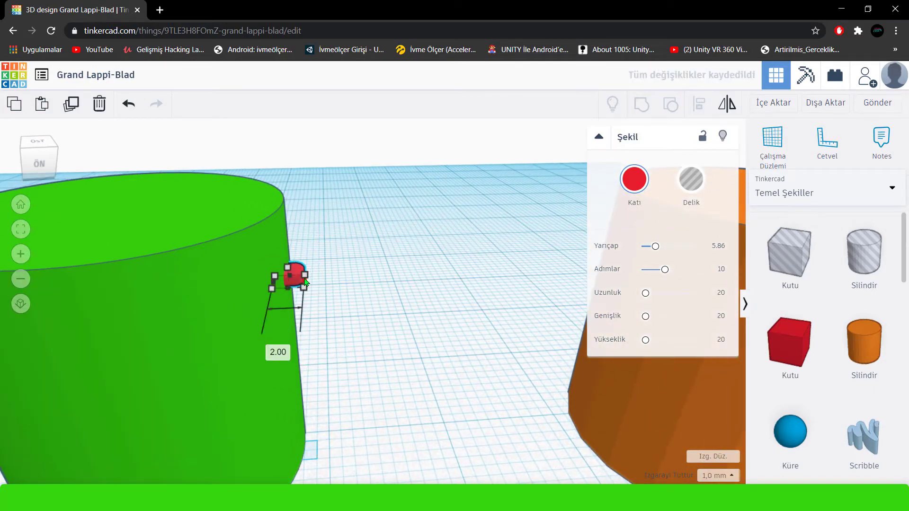
scroll(250, 319, "down", 3)
middle_click_drag(256, 327, 343, 333)
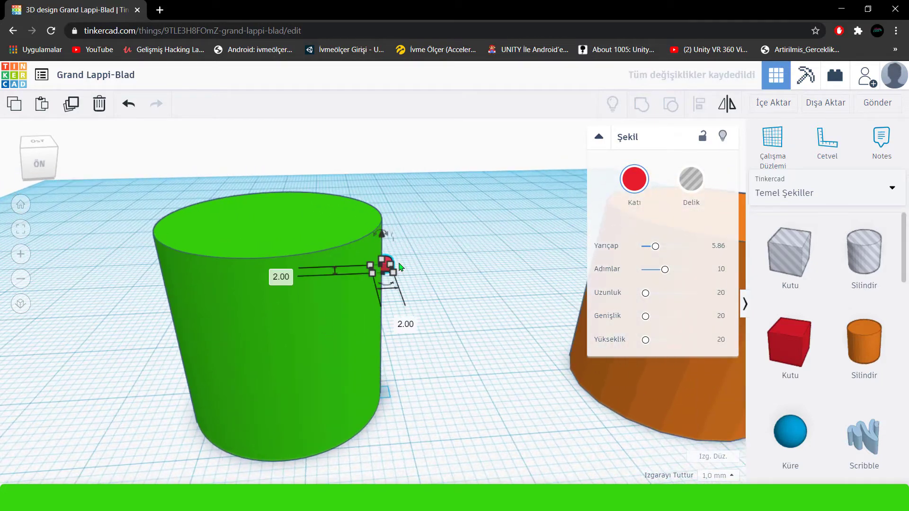
Duplicate the red peg and move the copy to the opposite side of the green cylinder.
left_click(63, 110)
key("Left")
key("Left")
key("Left")
key("Left")
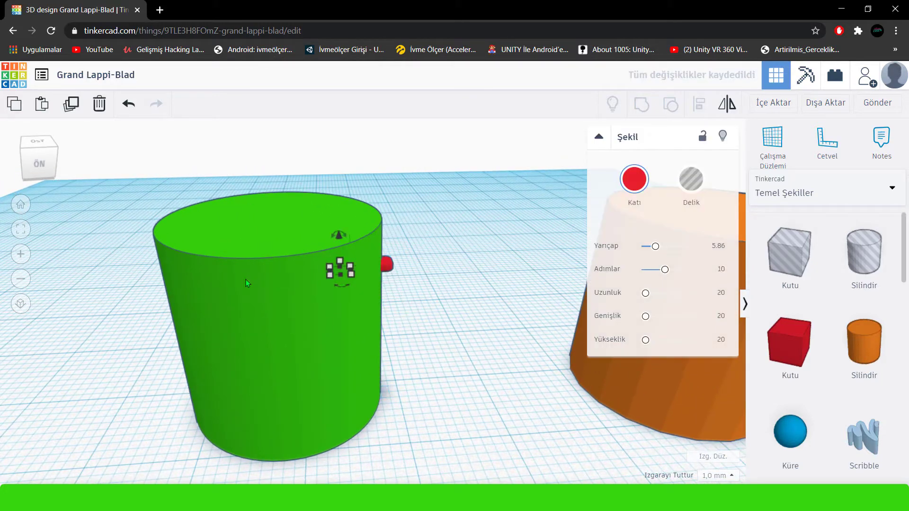
middle_click_drag(230, 289, 364, 302)
key("Right")
key("Right")
key("Right")
key("Right")
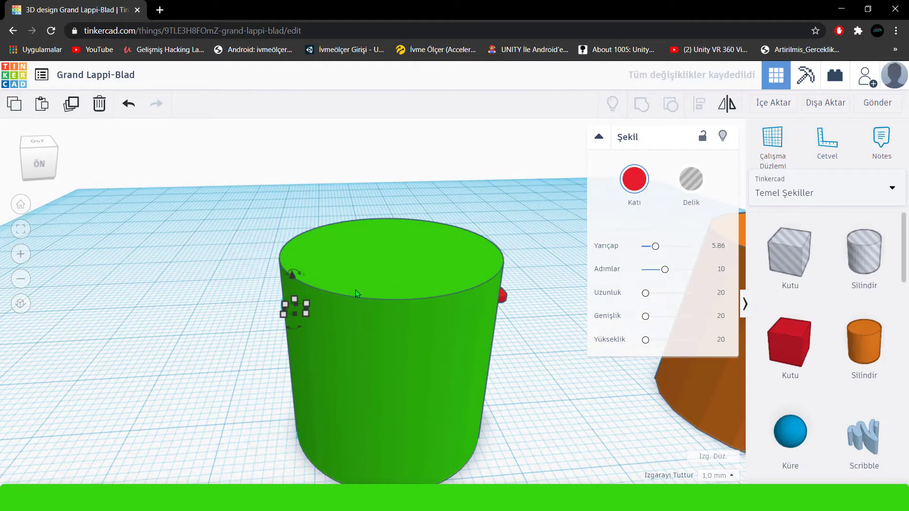
key("Left")
left_click(263, 358)
right_click_drag(264, 358, 314, 352)
scroll(313, 352, "down", 3)
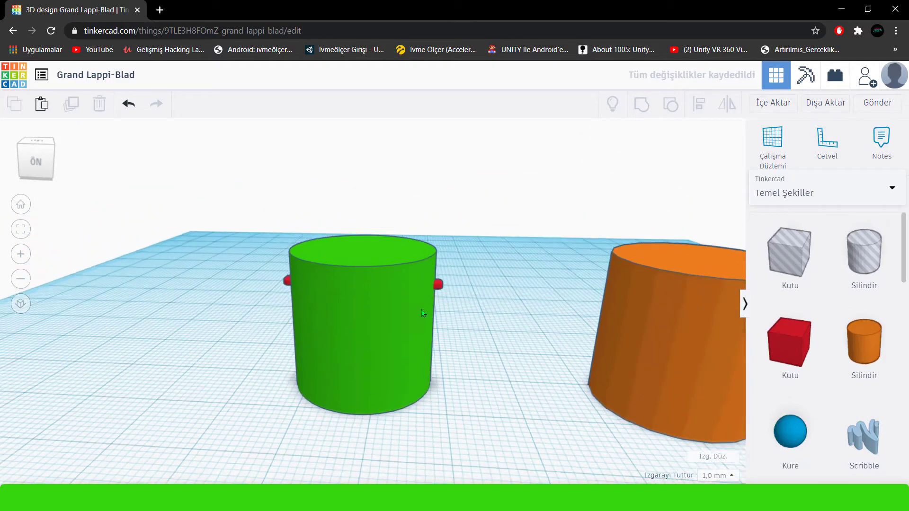
Recolour both red pegs white with the hex value ffffff.
middle_click_drag(421, 311, 341, 318)
left_click(333, 290)
left_click(635, 179)
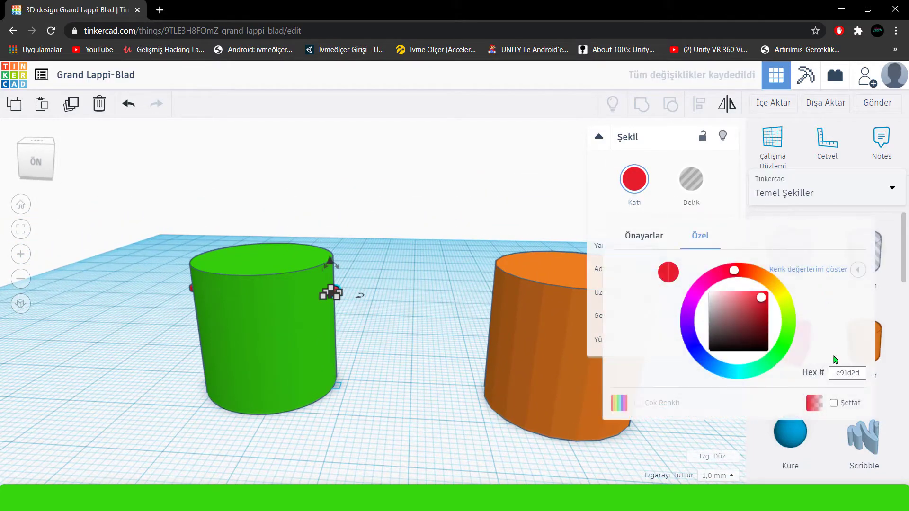
right_click_drag(372, 313, 291, 311)
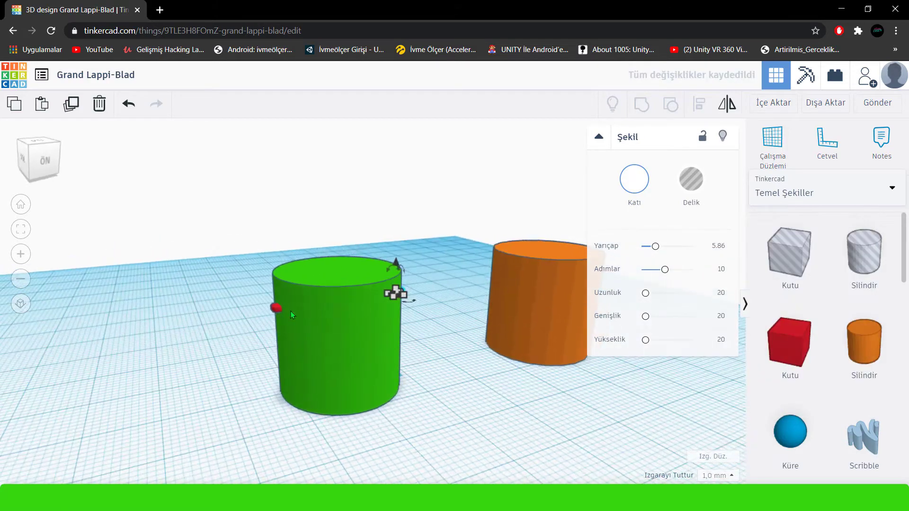
left_click(639, 185)
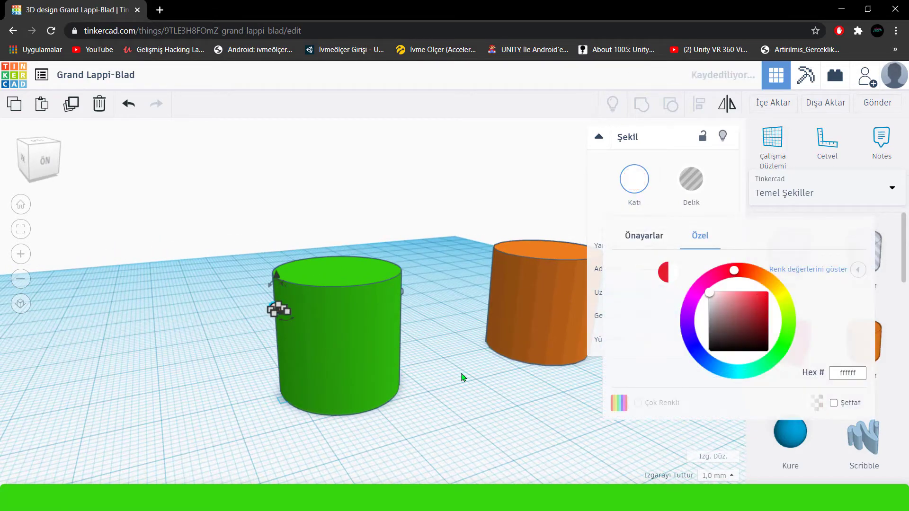
left_click(453, 390)
Move the orange cylinder closer to the green one and set its sides to 64, bevel to 2.5 and segments to 10.
right_click_drag(453, 390, 413, 375)
middle_click_drag(380, 378, 303, 377)
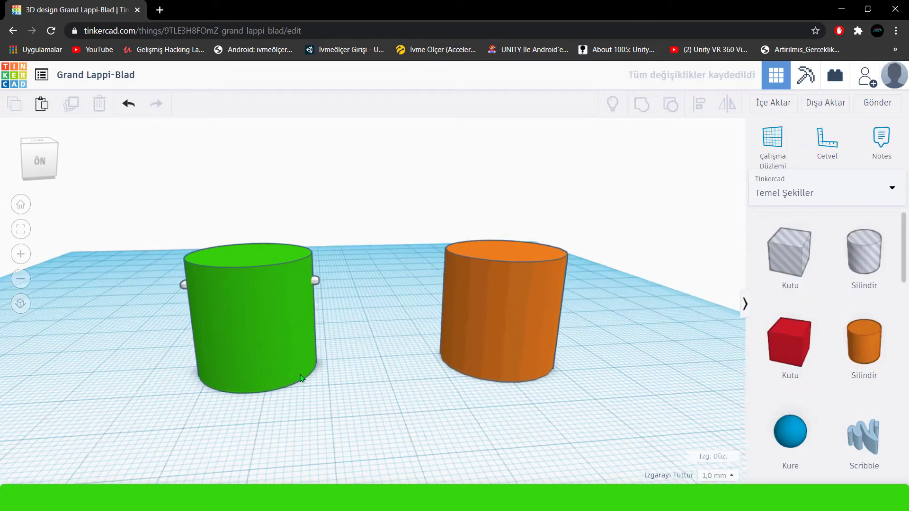
scroll(837, 311, "down", 4)
left_click_drag(458, 334, 380, 347)
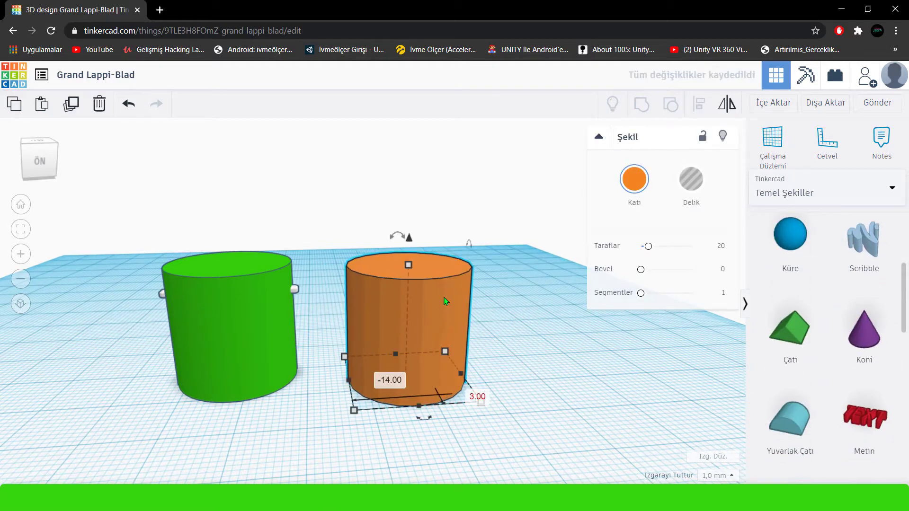
left_click_drag(647, 246, 692, 246)
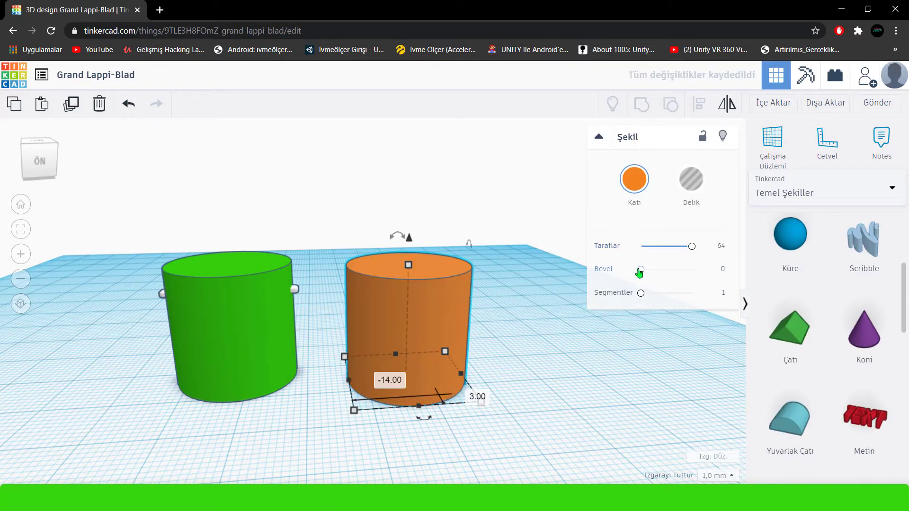
left_click_drag(640, 269, 692, 269)
left_click_drag(653, 295, 693, 294)
Slim the orange cylinder down to a 5 by 5 mm footprint beside the green cylinder.
left_click(435, 320)
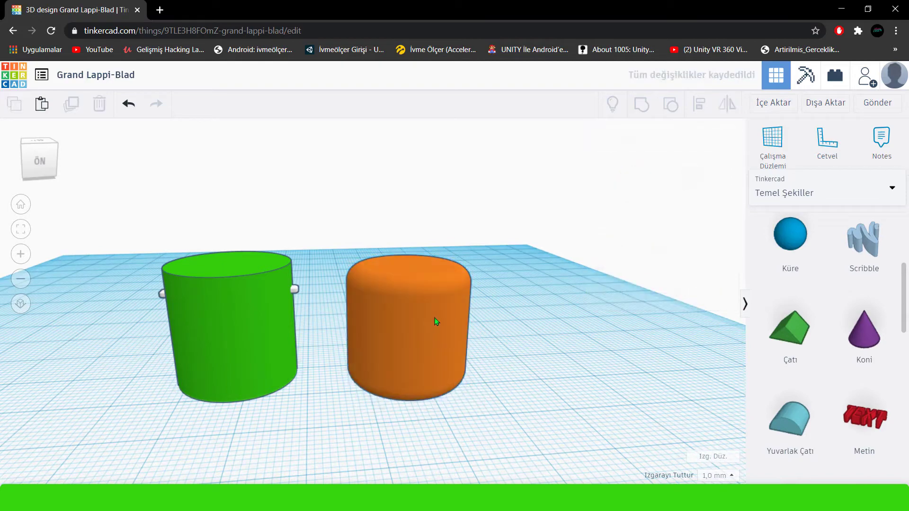
left_click_drag(408, 264, 410, 208)
left_click_drag(478, 403, 345, 366, "shift")
scroll(334, 354, "up", 4)
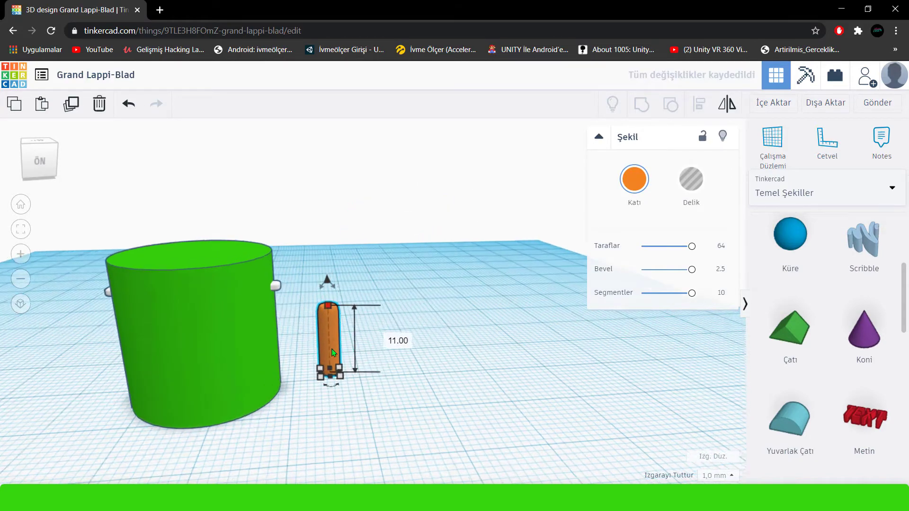
middle_click_drag(348, 378, 395, 356)
scroll(395, 356, "up", 3)
left_click_drag(380, 396, 389, 405, "shift")
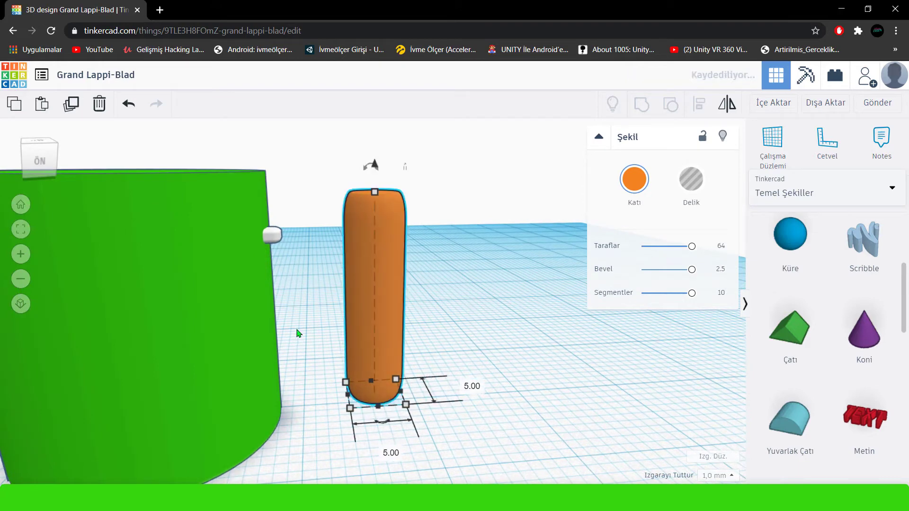
Shorten the rounded orange cylinder to 10 mm tall and adjust the width of its base.
left_click_drag(378, 197, 374, 278)
left_click_drag(406, 405, 431, 414, "shift")
left_click_drag(388, 229, 388, 266)
scroll(353, 329, "down", 5)
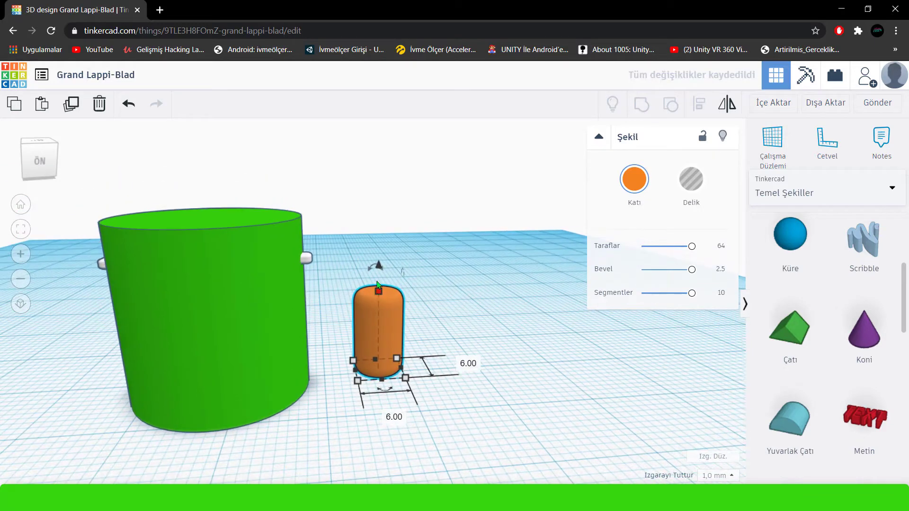
left_click_drag(406, 378, 387, 372, "shift")
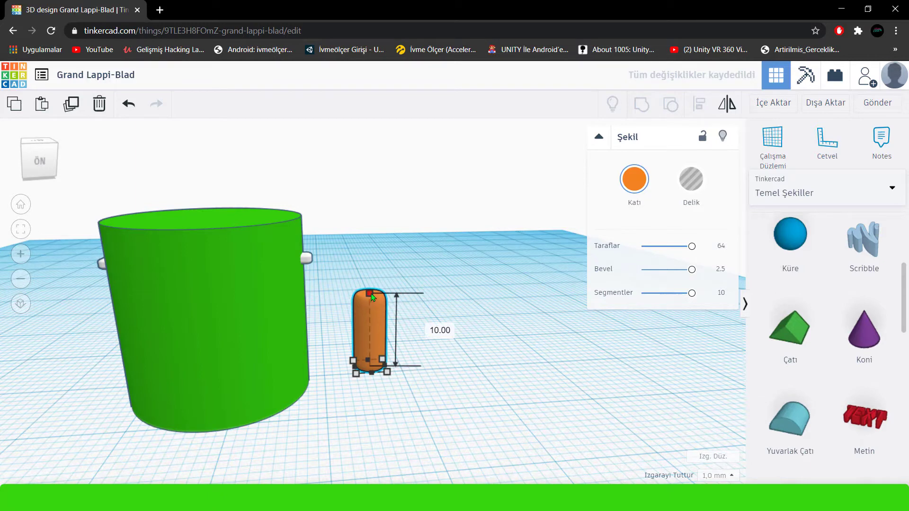
Recolour the slim rounded orange cylinder green with the hex value 35d60d.
left_click(623, 181)
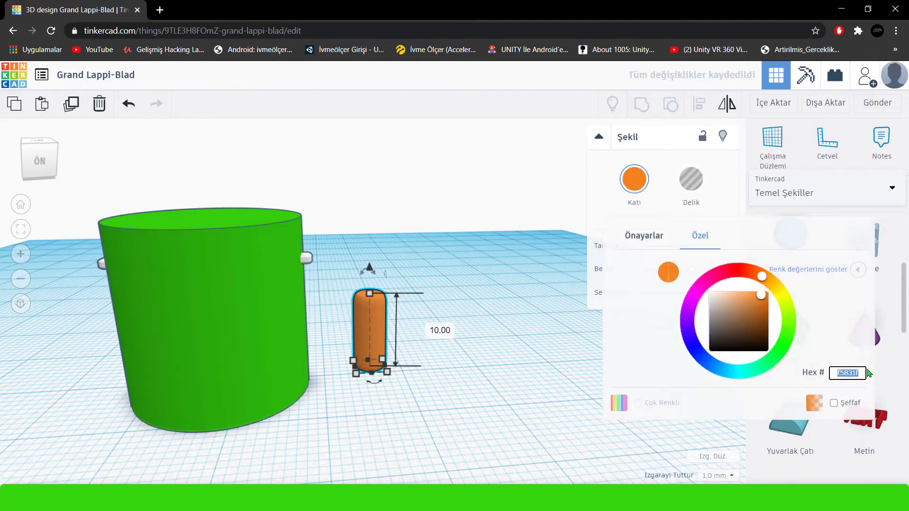
right_click(849, 374)
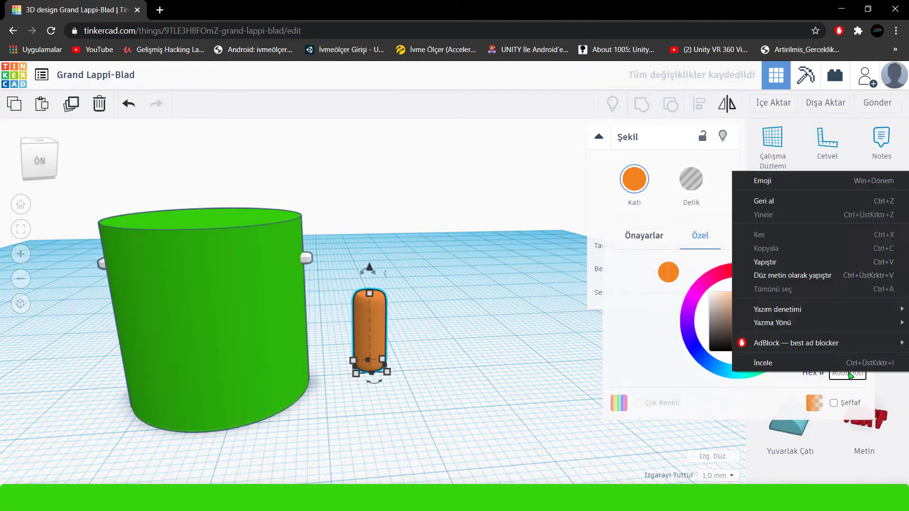
left_click(779, 273)
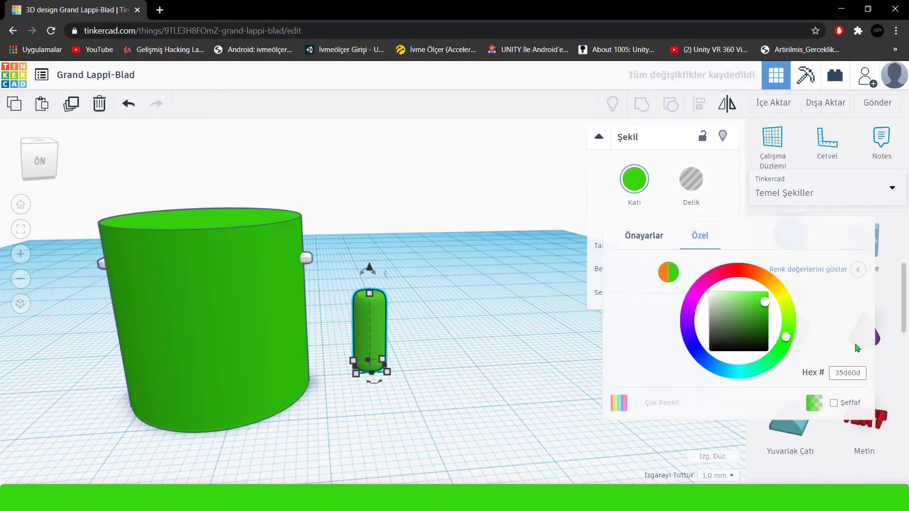
Move the slim green cylinder against the body's right-hand side and raise it to the height of the white peg as an arm.
left_click(395, 339)
left_click_drag(377, 338, 292, 346)
scroll(454, 350, "down", 3)
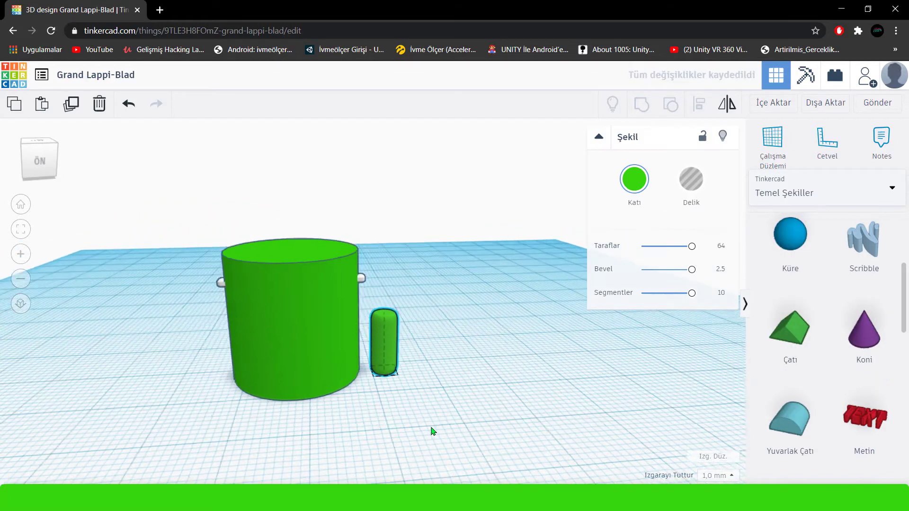
middle_click_drag(433, 432, 469, 452)
left_click_drag(426, 366, 411, 366)
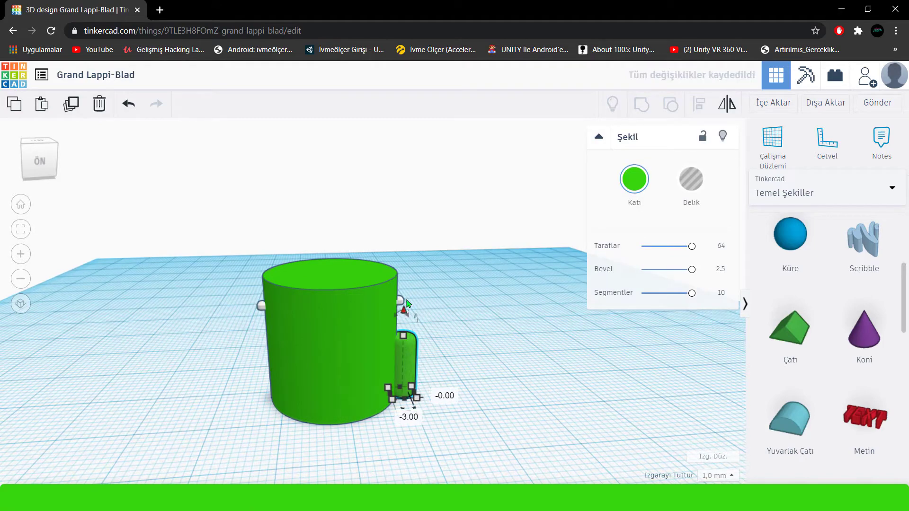
left_click_drag(407, 301, 405, 272)
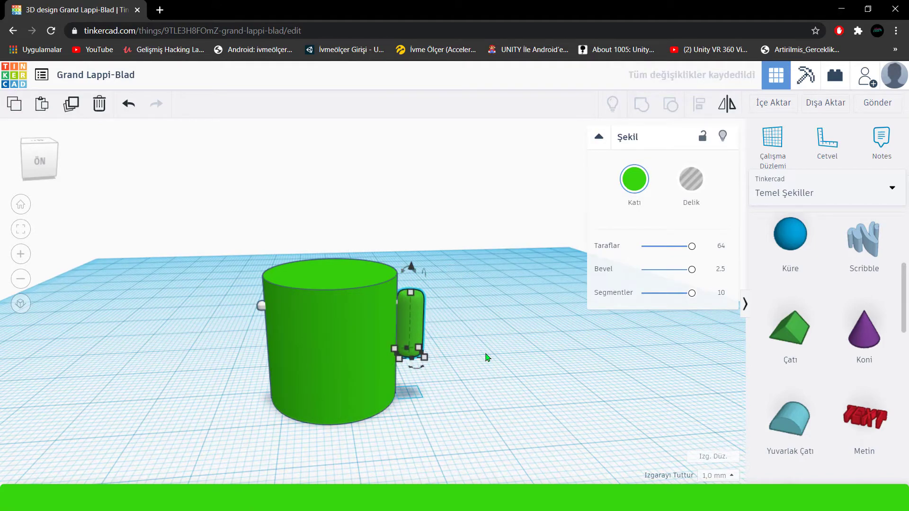
scroll(398, 322, "up", 5)
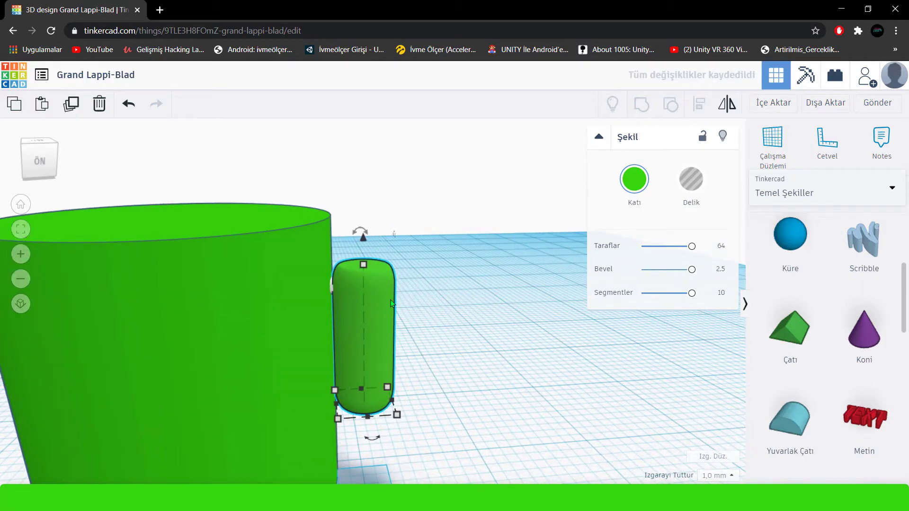
right_click_drag(391, 303, 384, 350)
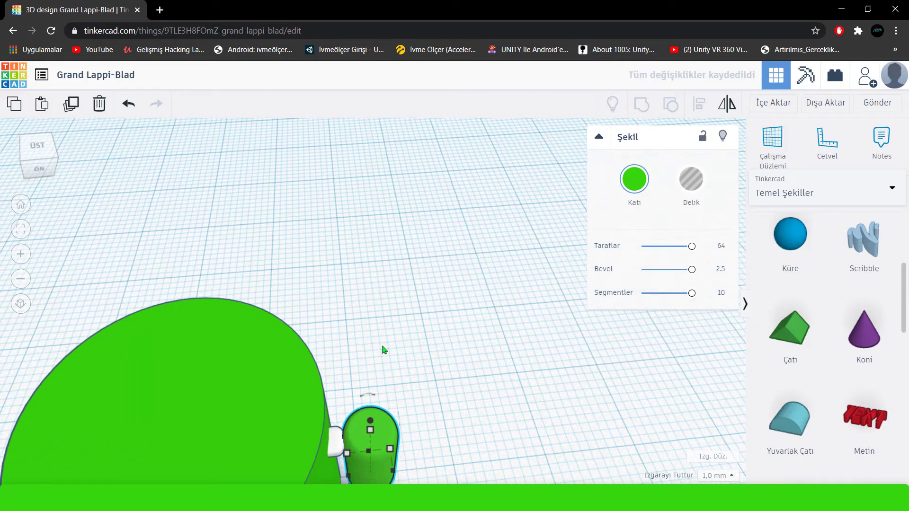
right_click_drag(294, 326, 303, 291)
scroll(321, 348, "down", 4)
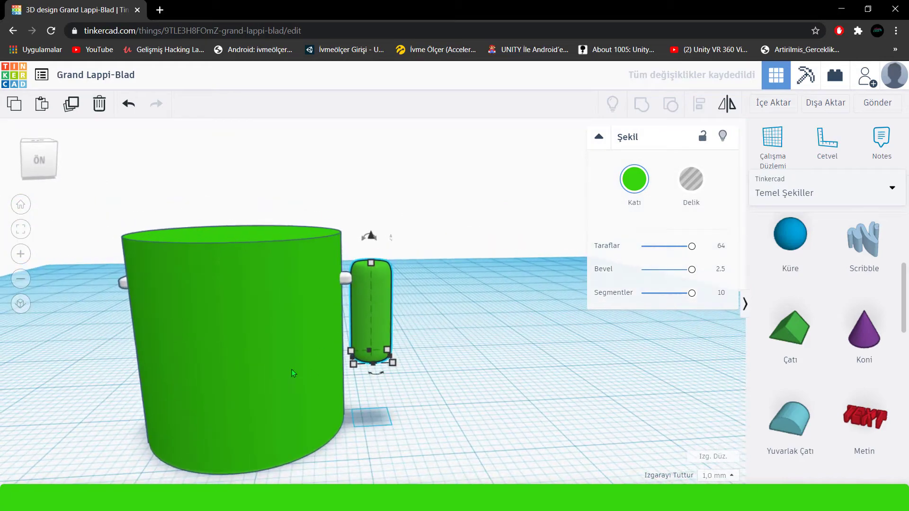
Duplicate the arm and place the copy on the opposite side of the body, by the other white peg.
middle_click_drag(292, 369, 492, 397)
right_click_drag(493, 396, 395, 247)
left_click(72, 108)
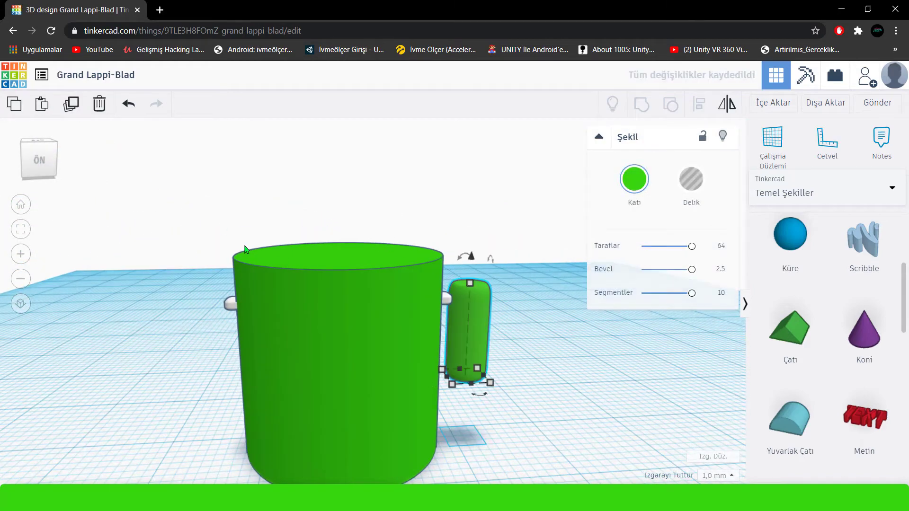
left_click_drag(469, 289, 246, 249)
key("Left")
key("Left")
key("Left")
key("Left")
key("Left")
key("Left")
key("Left")
key("Left")
key("Left")
key("Left")
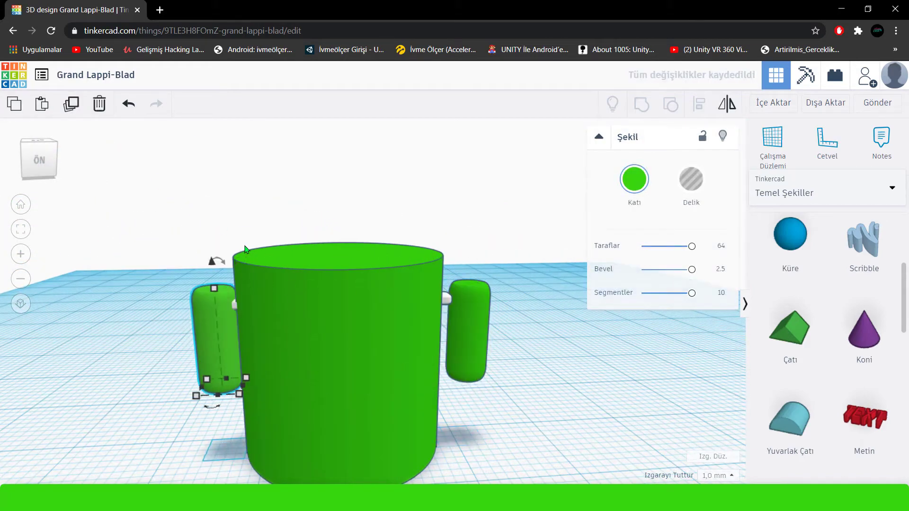
Nudge both arms inward so they sit close to the body on their white pegs.
right_click_drag(172, 257, 238, 375)
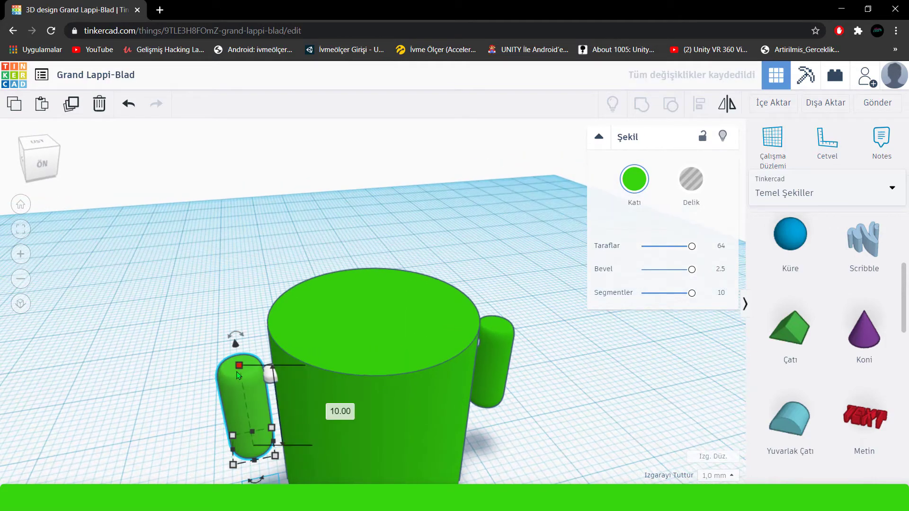
key("Right")
key("Right")
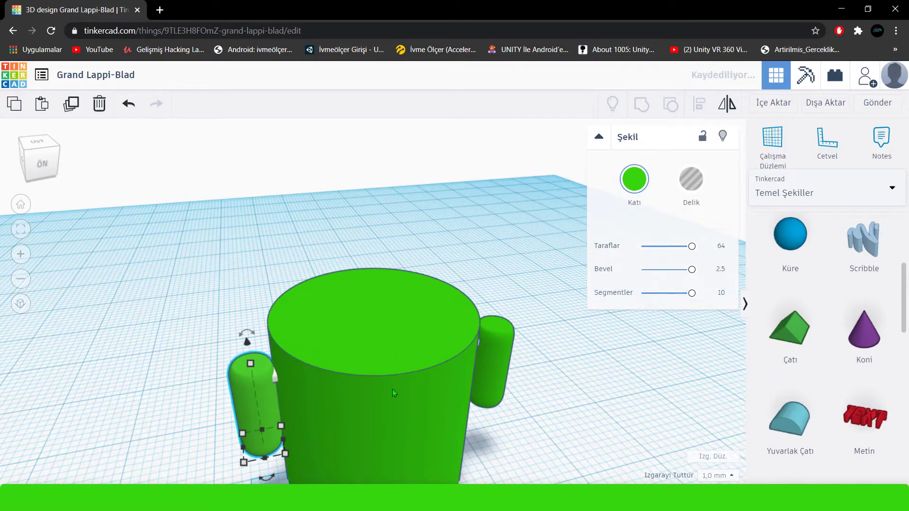
right_click_drag(393, 393, 488, 390)
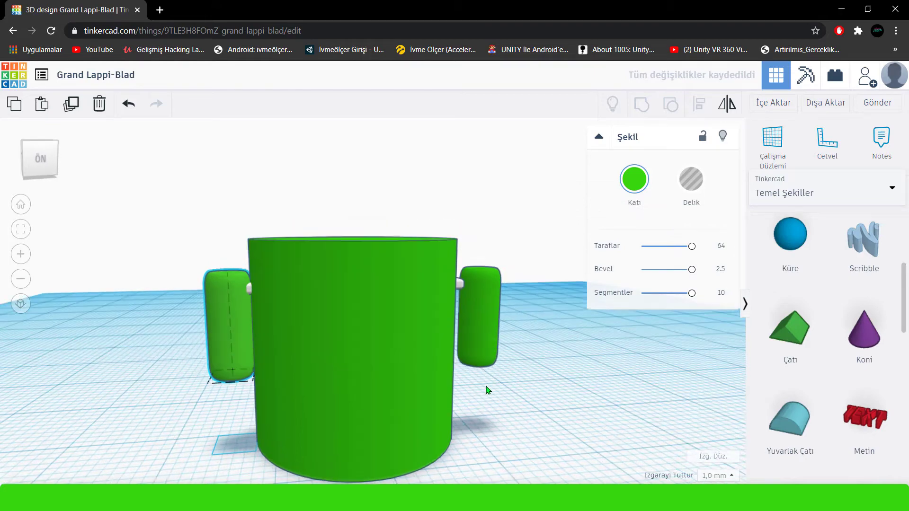
left_click(483, 348)
key("Left")
key("Left")
right_click_drag(544, 413, 501, 399)
left_click(500, 396)
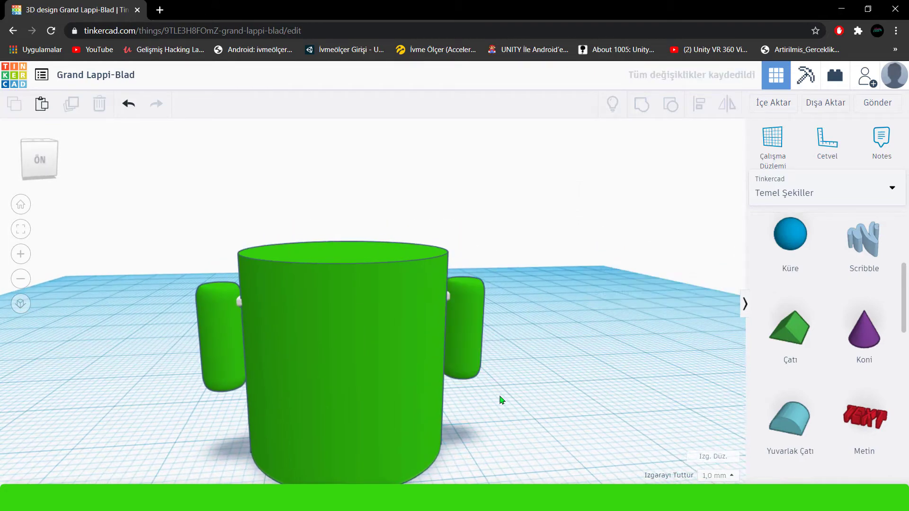
Add a half sphere to the workplane beside the green body.
scroll(501, 401, "down", 2)
scroll(819, 312, "up", 5)
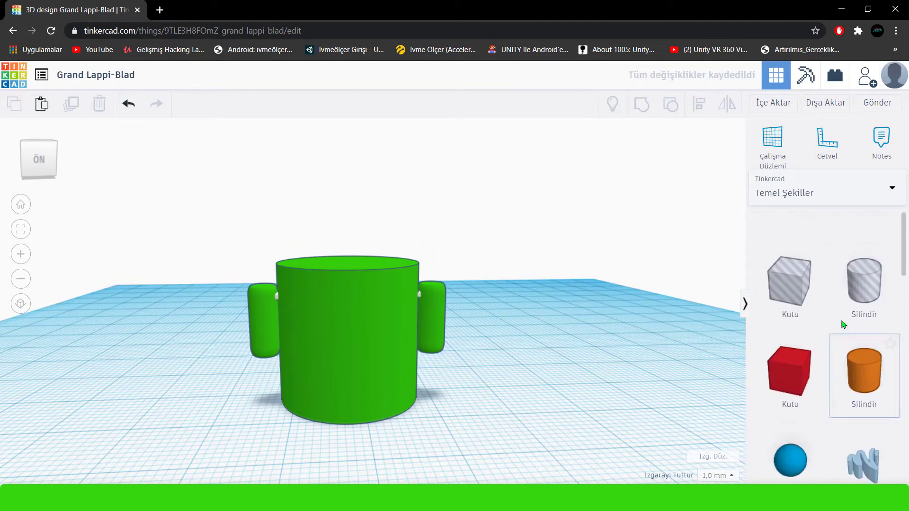
scroll(817, 341, "down", 9)
scroll(780, 372, "down", 3)
left_click_drag(790, 310, 495, 407)
Recolour the pink half sphere to the same green as the body by pasting the copied hex value.
left_click(632, 194)
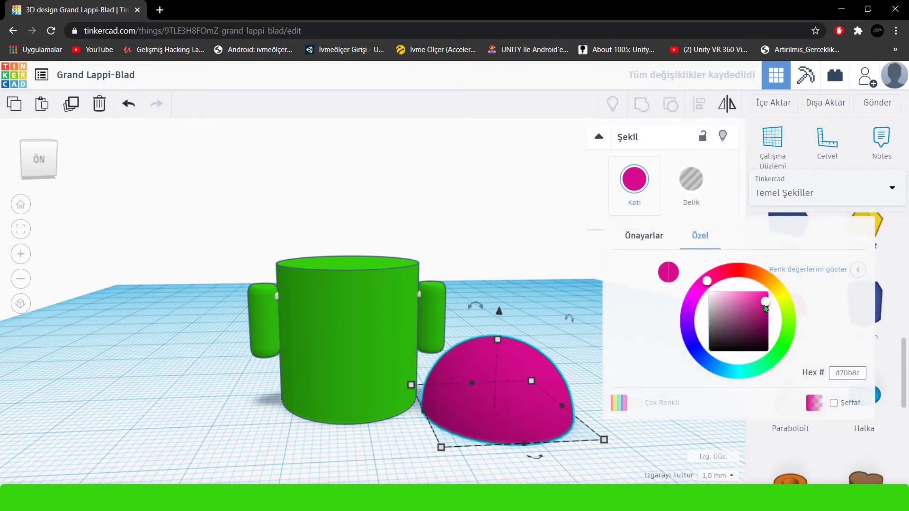
left_click(872, 367)
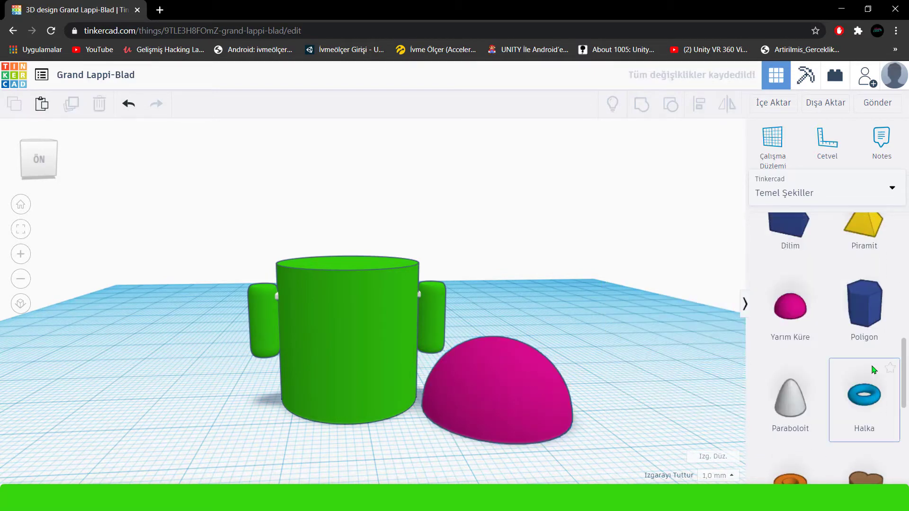
left_click(517, 372)
left_click(638, 186)
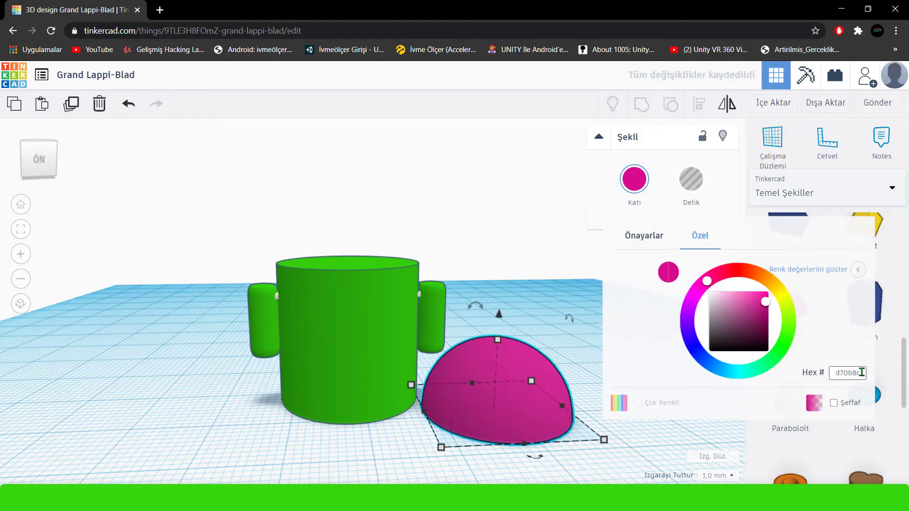
right_click(861, 373)
left_click(775, 263)
Move the half sphere onto the body and align the two shapes on their centres.
left_click_drag(470, 421, 357, 439)
left_click(316, 402, "shift")
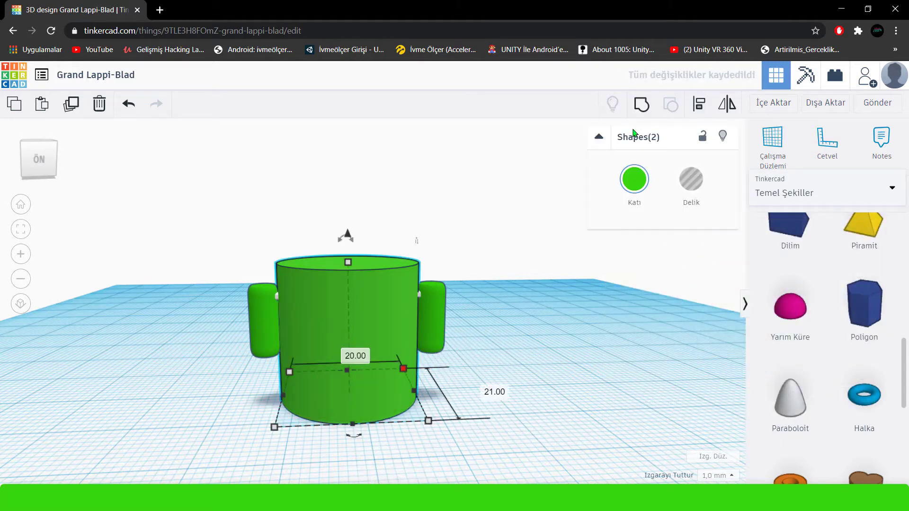
left_click(697, 107)
left_click(354, 436)
right_click_drag(350, 440, 347, 477)
left_click(262, 412)
Raise the half sphere to the top of the body as a head, leaving a narrow gap between them.
right_click_drag(467, 433, 436, 332)
left_click(436, 331)
left_click(326, 286)
right_click_drag(332, 293, 367, 424)
left_click_drag(331, 315, 322, 184)
right_click_drag(419, 361, 439, 354)
left_click_drag(361, 182, 361, 189)
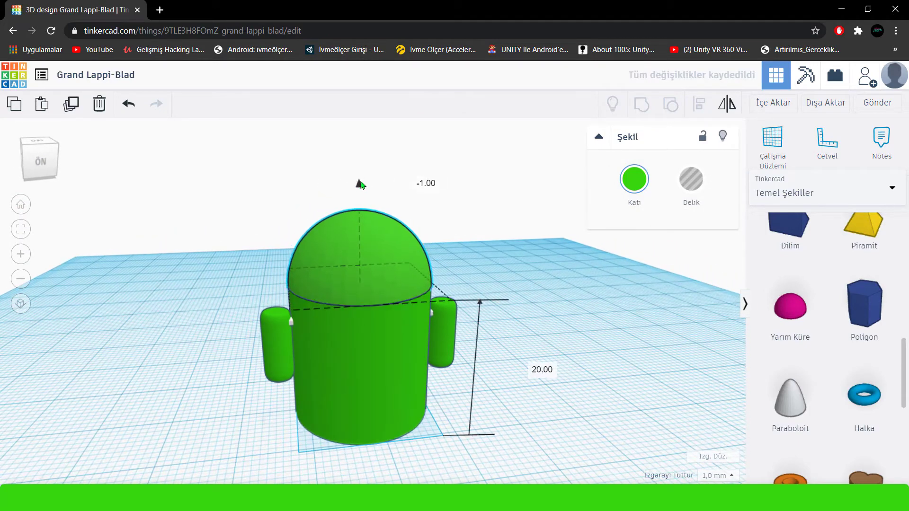
right_click_drag(514, 331, 372, 300)
left_click(349, 316)
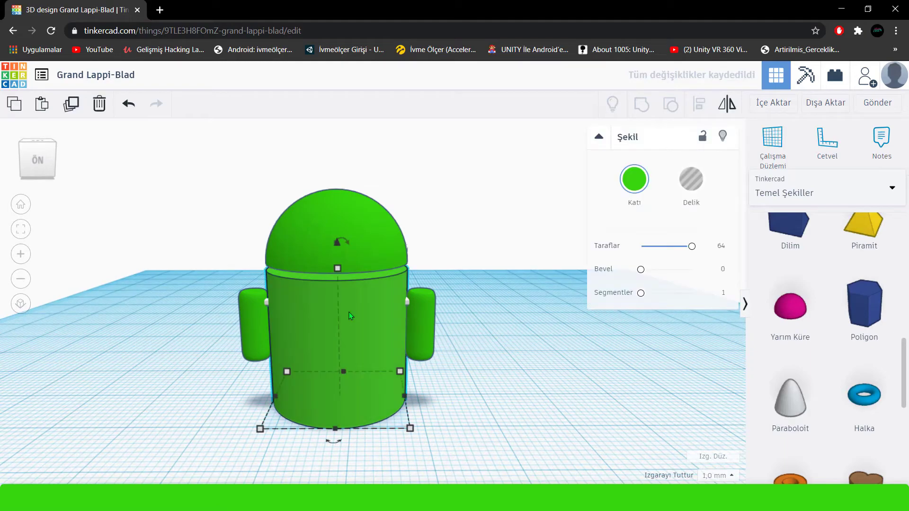
left_click(391, 240)
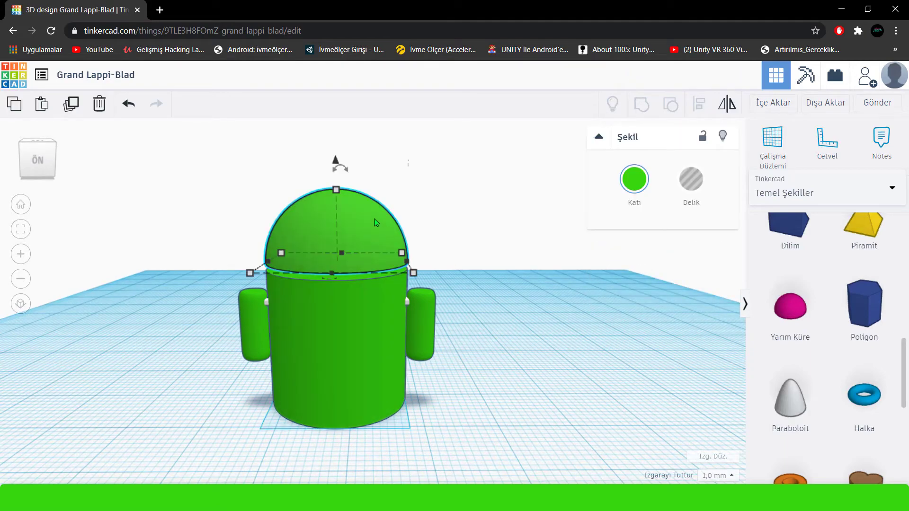
Select all six shapes of the figure and raise them together 3 mm above the workplane.
right_click_drag(399, 203, 455, 250)
left_click_drag(271, 339, 237, 379)
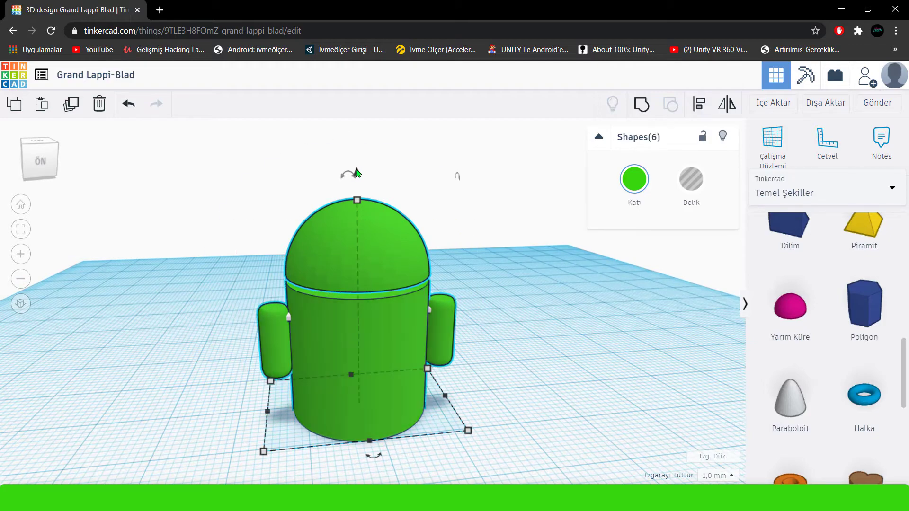
key("ctrl+Up")
key("ctrl+Up")
key("ctrl+Up")
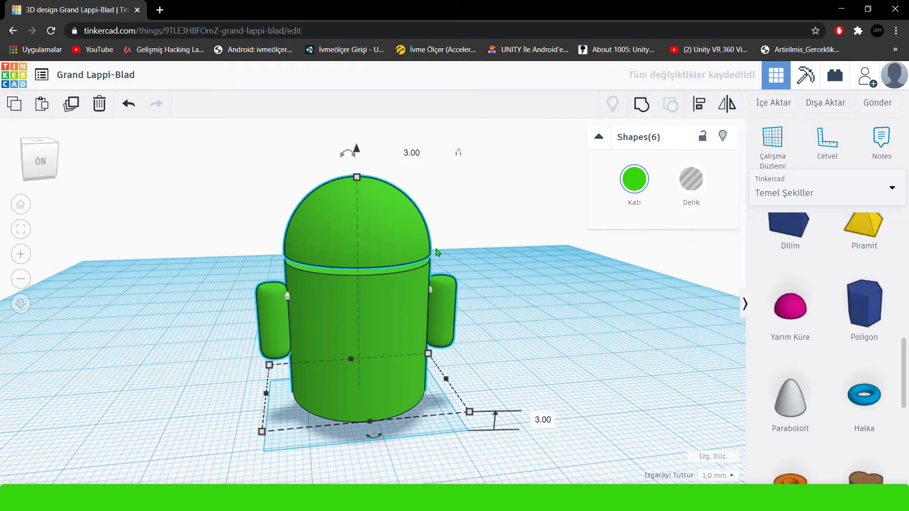
left_click_drag(356, 153, 357, 145)
left_click(460, 265)
Add a new cylinder beside the figure and set its sides to 64, bevel to 2.5 and segments to 10.
scroll(442, 308, "down", 3)
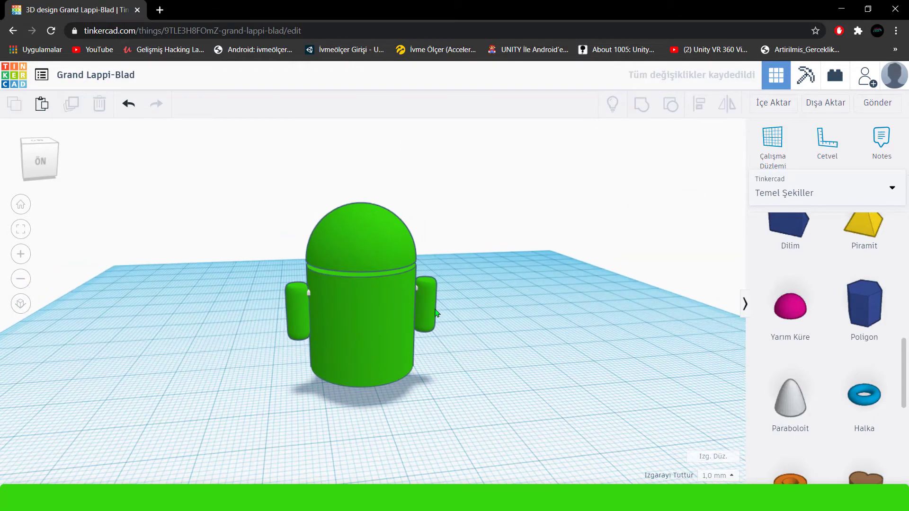
right_click_drag(460, 310, 463, 320)
scroll(848, 350, "up", 10)
left_click_drag(848, 359, 575, 376)
left_click_drag(648, 246, 691, 246)
left_click_drag(642, 269, 691, 269)
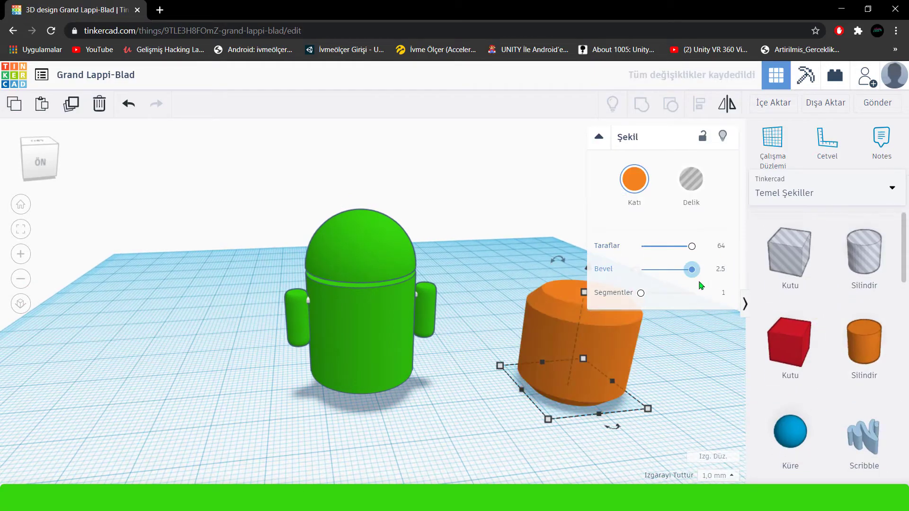
left_click_drag(640, 292, 691, 292)
Shrink the new orange cylinder to a thin rod with a footprint below 1 by 1 mm and a height of about 4 mm.
scroll(550, 415, "down", 2)
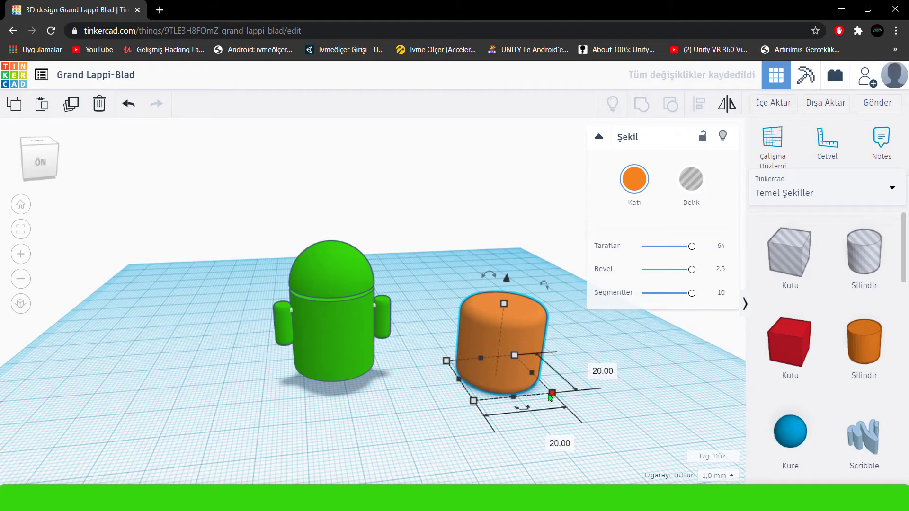
left_click_drag(552, 393, 462, 364)
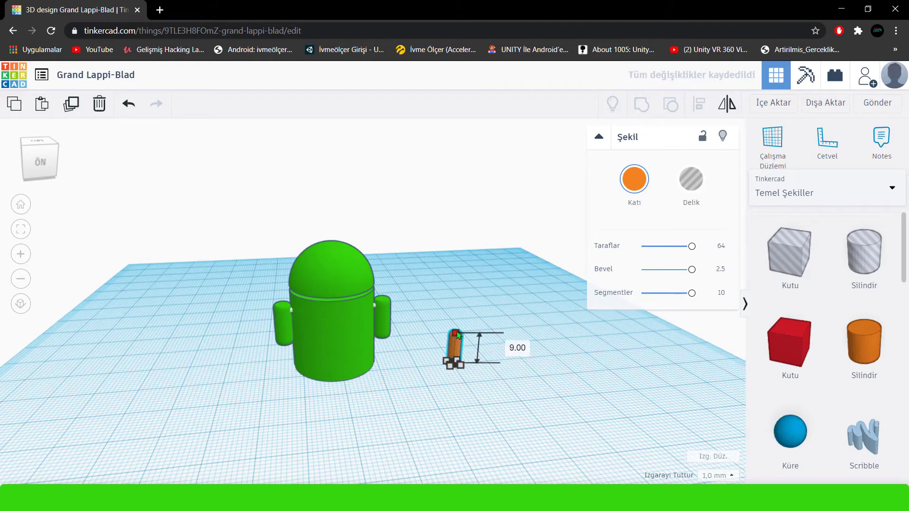
key("f")
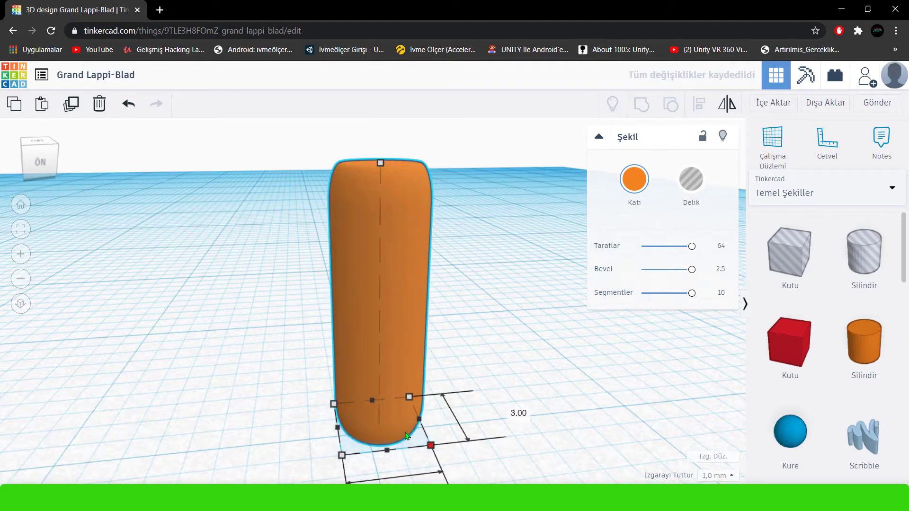
left_click_drag(406, 436, 368, 422, "shift")
left_click_drag(346, 338, 346, 285)
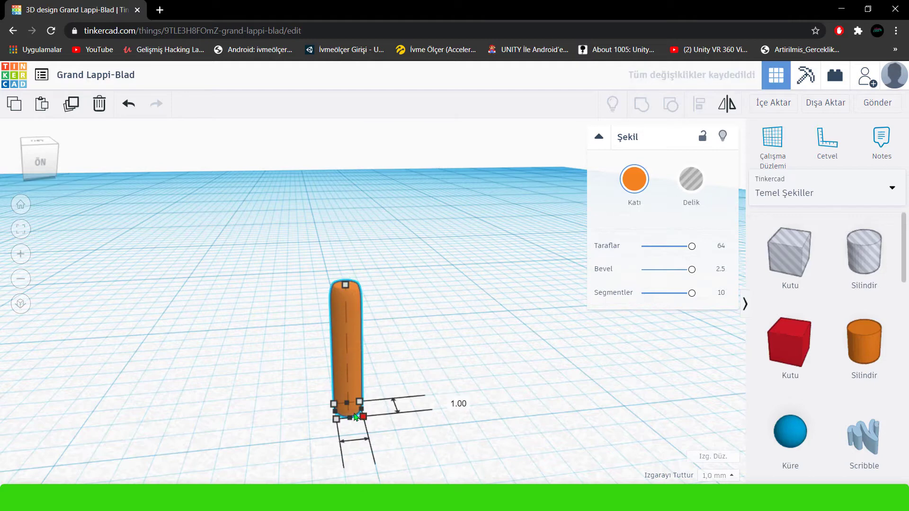
left_click_drag(363, 416, 349, 411)
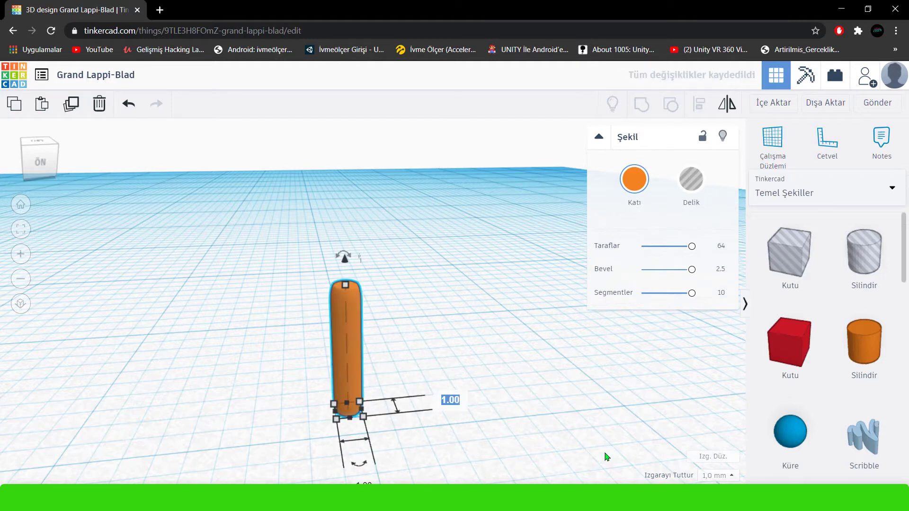
key("Return")
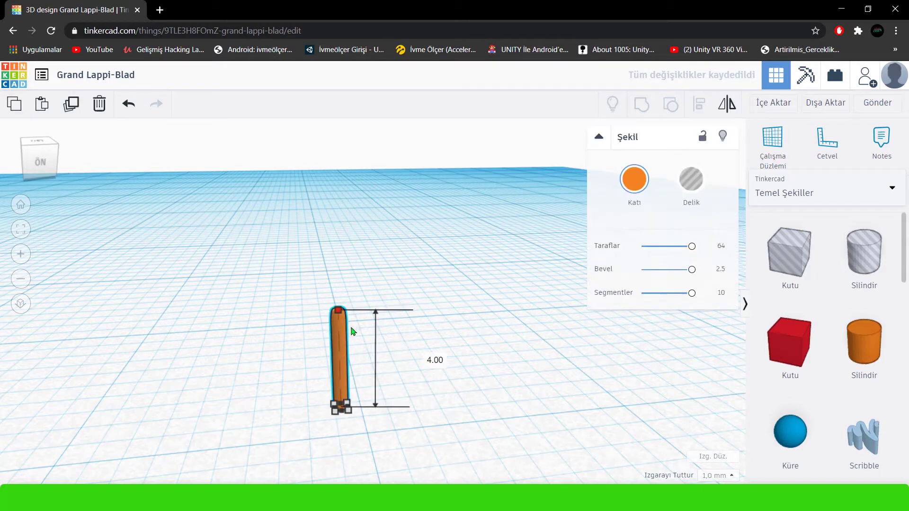
Recolour the thin orange rod green with the hex value 35d60d.
left_click(634, 179)
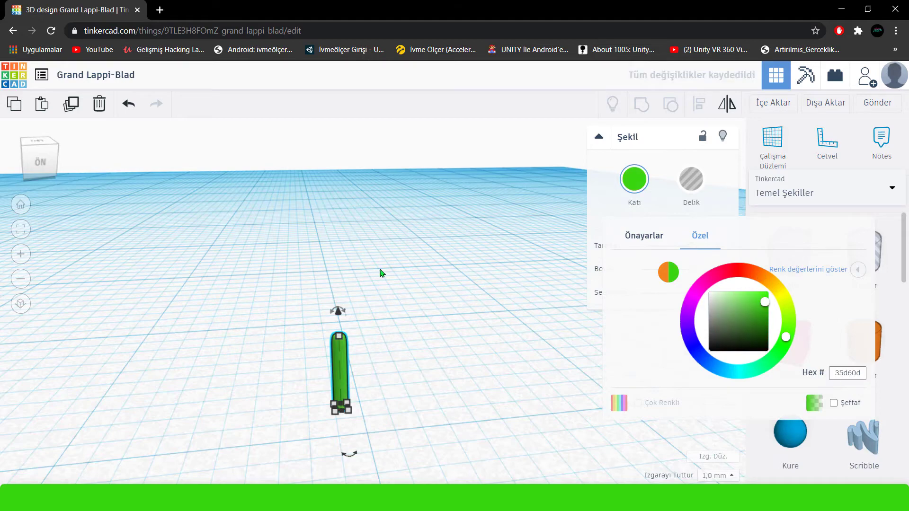
scroll(252, 296, "down", 8)
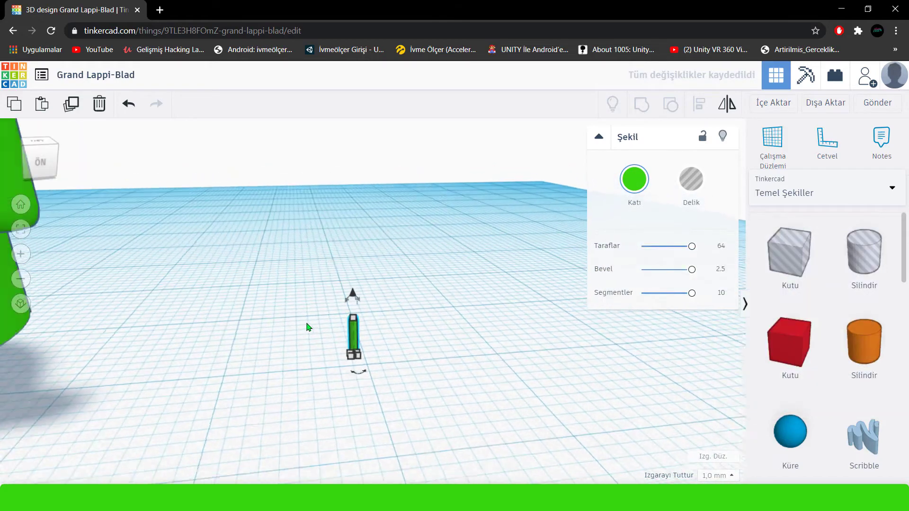
Stretch the thin green rod taller and move it across the workplane to the side of the figure's cylindrical body.
left_click_drag(356, 315, 356, 283)
scroll(282, 313, "down", 5)
left_click_drag(256, 359, 322, 368)
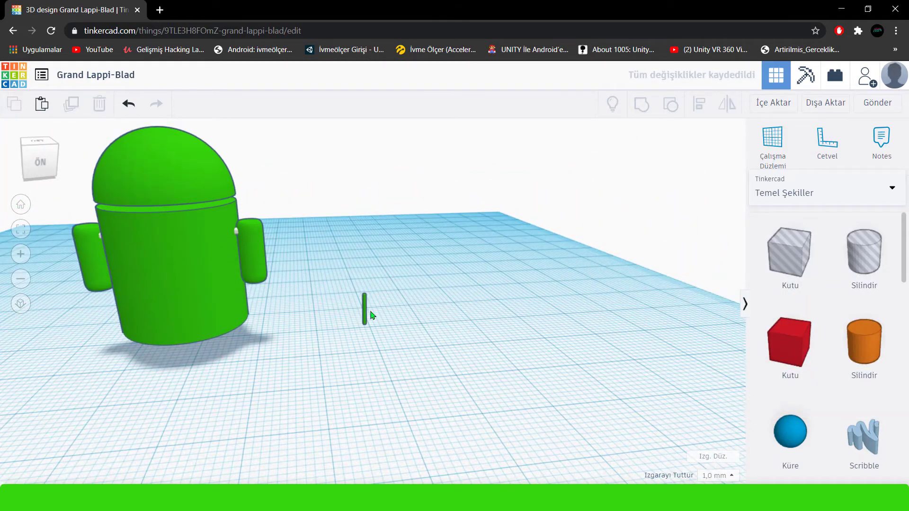
left_click(366, 309)
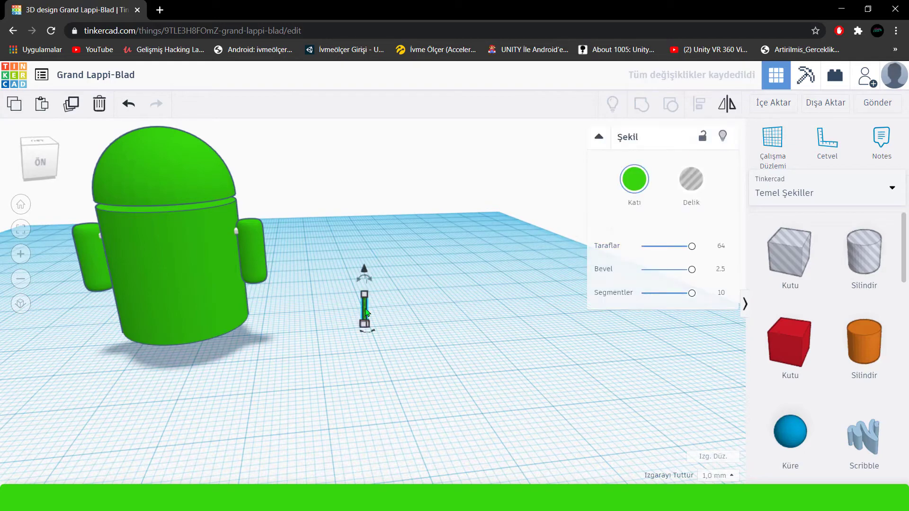
left_click_drag(366, 310, 250, 318)
right_click_drag(333, 310, 348, 348)
Select the rod together with the cylindrical body and align the two shapes front to back.
left_click_drag(312, 302, 219, 349)
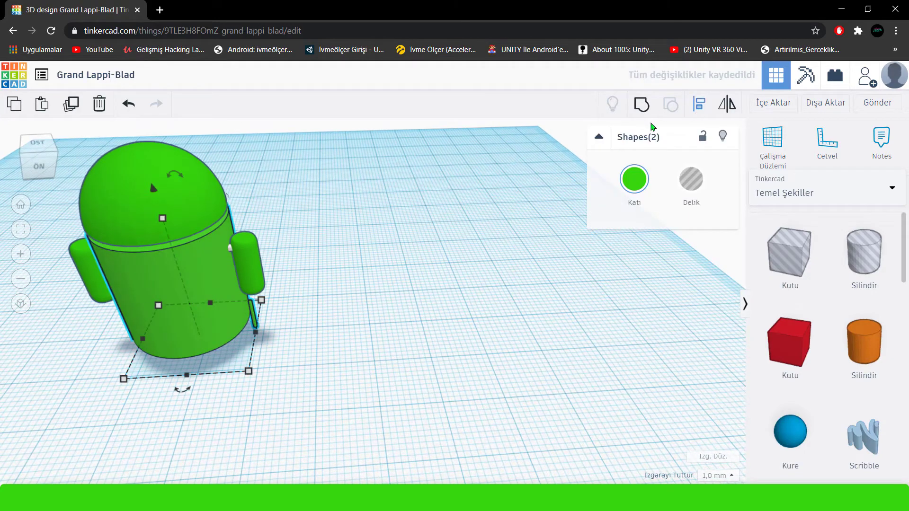
left_click(699, 104)
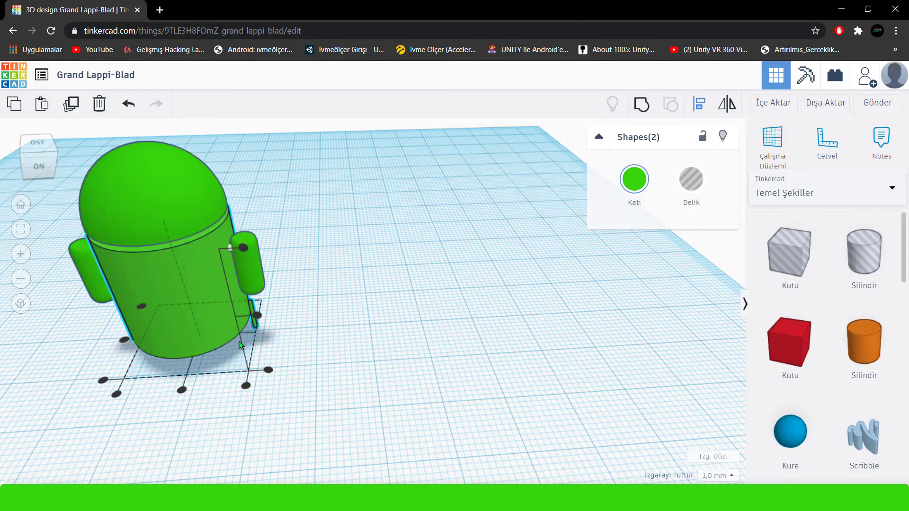
right_click_drag(240, 345, 315, 350)
left_click(315, 349)
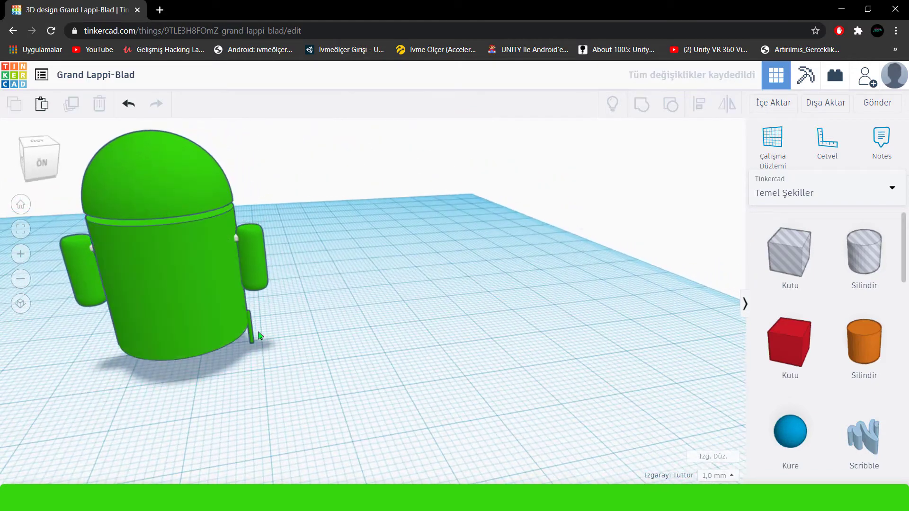
Raise the thin rod from the workplane to the height of the half-sphere head.
left_click(252, 332)
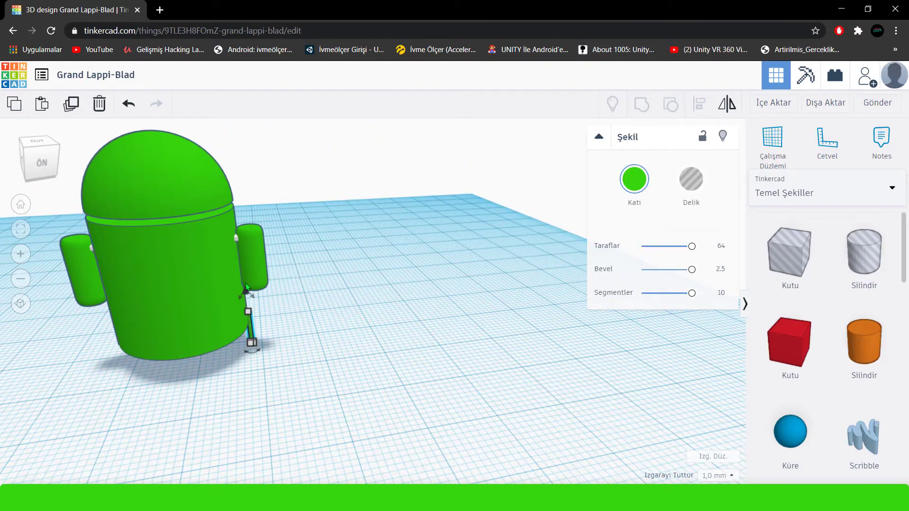
left_click_drag(246, 288, 191, 143)
scroll(152, 195, "down", 3)
middle_click_drag(151, 195, 371, 339)
scroll(307, 370, "up", 1)
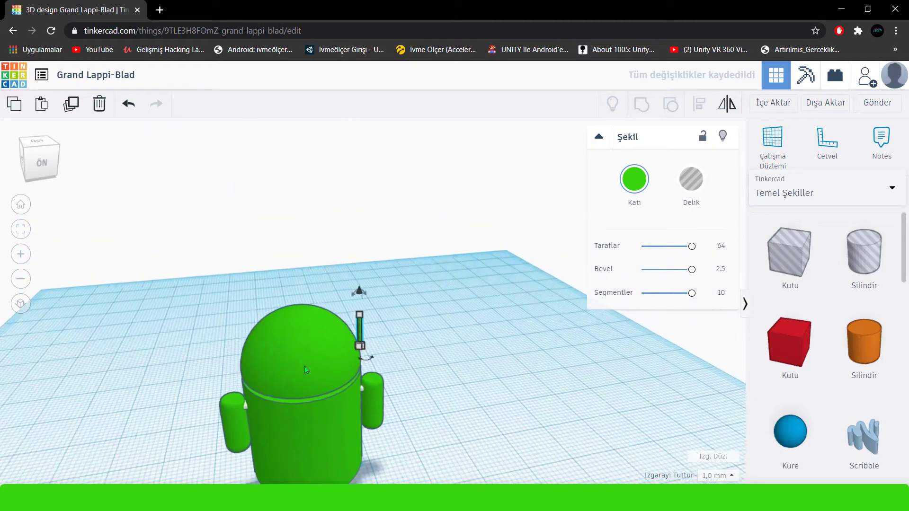
right_click_drag(304, 367, 436, 417)
Shift the rod inward and lift it so its base sits on the sloping side of the head.
scroll(238, 351, "up", 4)
key("Left")
key("Left")
key("Left")
key("Left")
key("Left")
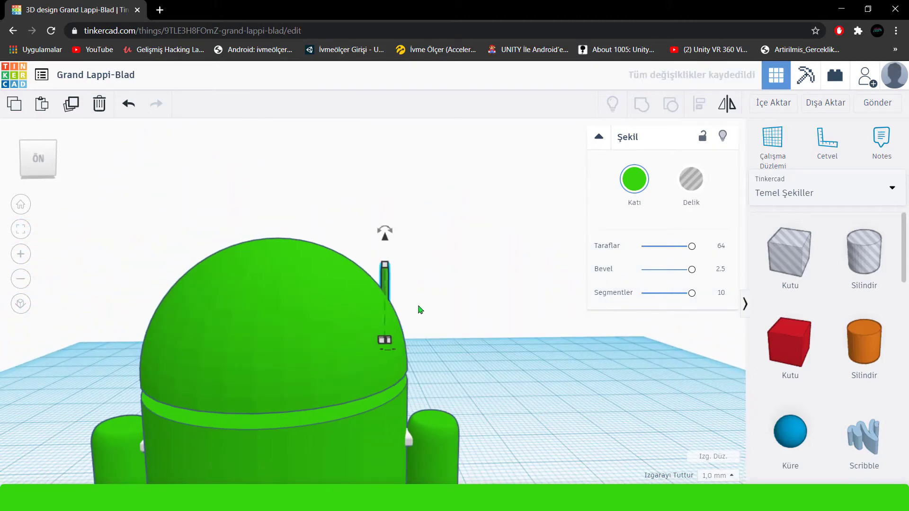
key("Left")
key("Left")
key("Left")
key("Left")
key("Left")
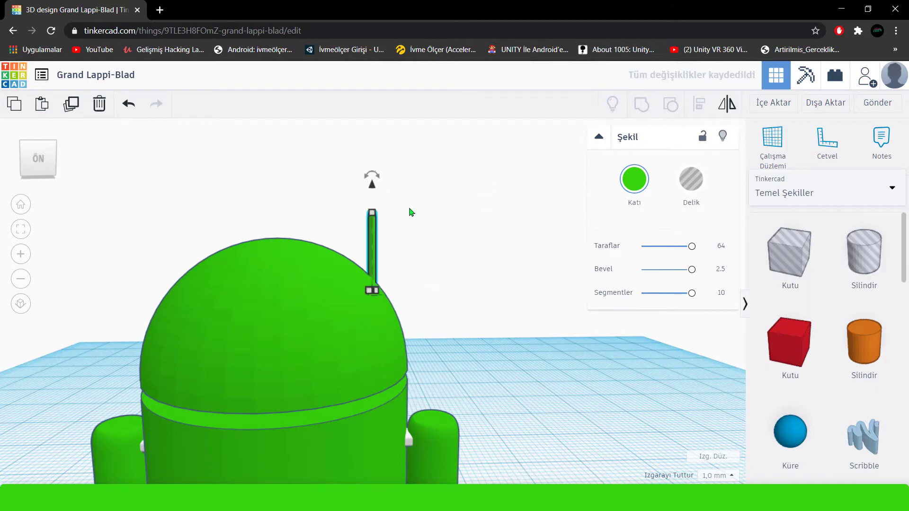
Tilt the rod outward by 45 degrees to form an antenna on the head.
right_click_drag(410, 212, 487, 245)
left_click_drag(405, 228, 407, 222)
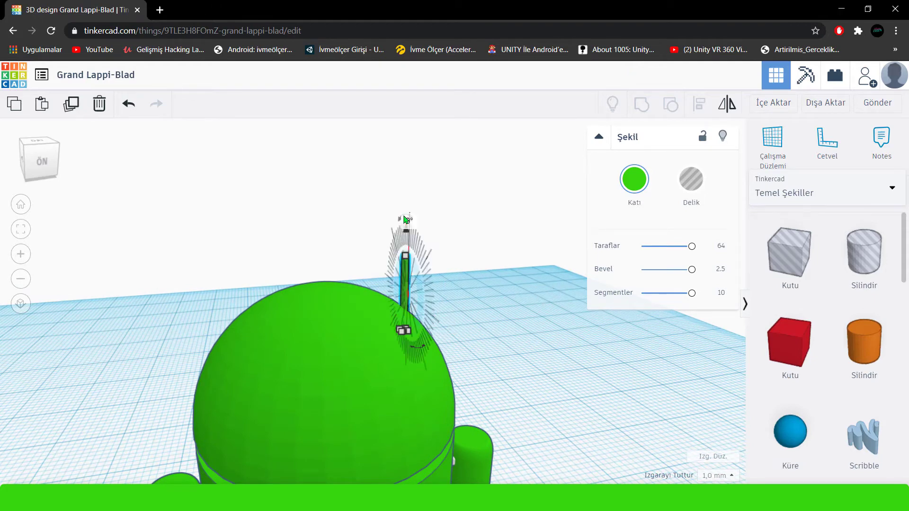
right_click_drag(405, 222, 382, 293)
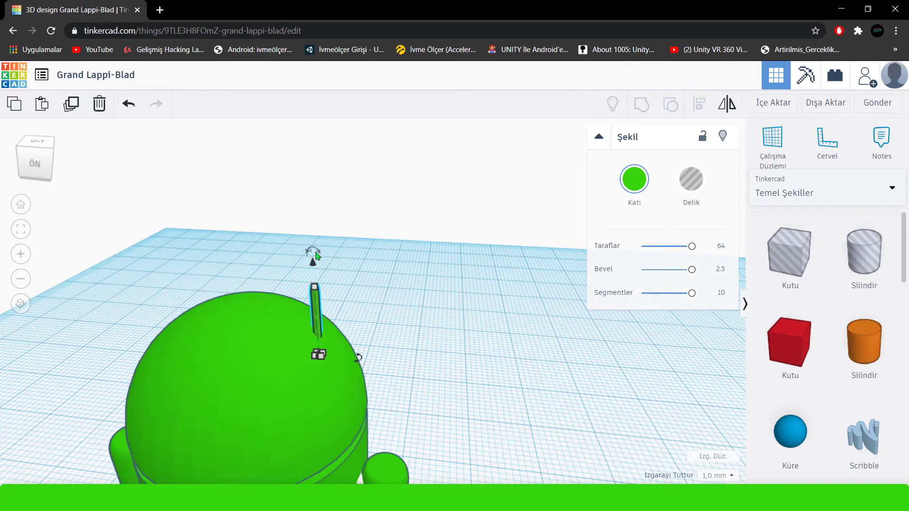
left_click_drag(314, 256, 365, 287)
type("45")
key("Return")
right_click_drag(330, 269, 348, 232)
Duplicate the antenna, mirror the copy sideways and move it to the opposite side of the head.
left_click(71, 109)
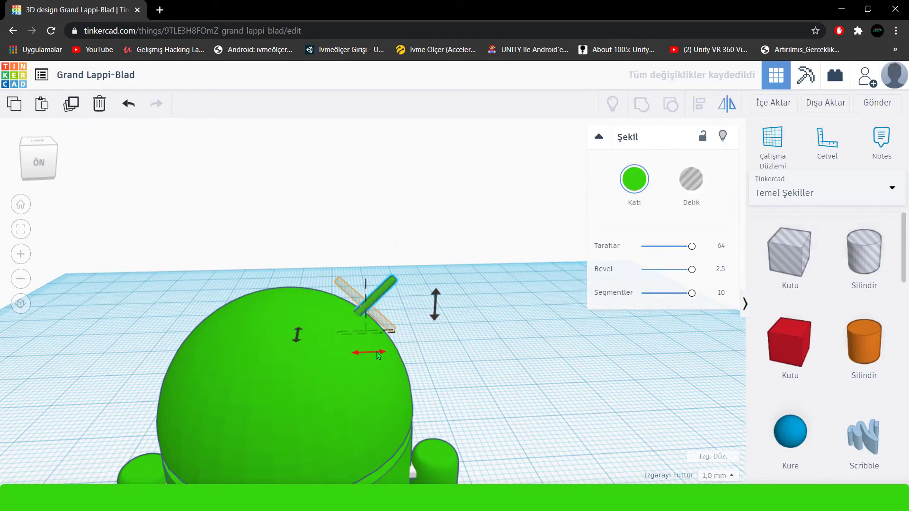
key("Left")
key("Left")
key("Left")
key("Left")
key("Left")
key("Left")
key("Left")
key("Left")
key("Left")
key("Left")
key("Left")
key("Left")
key("Left")
key("Left")
key("Left")
key("Left")
key("Left")
key("Left")
key("Left")
key("Left")
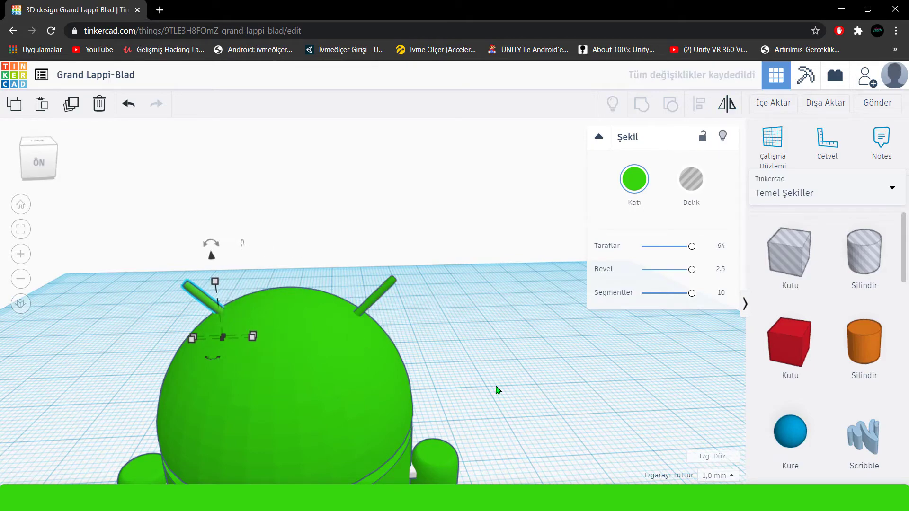
right_click_drag(490, 373, 484, 359)
left_click(483, 358)
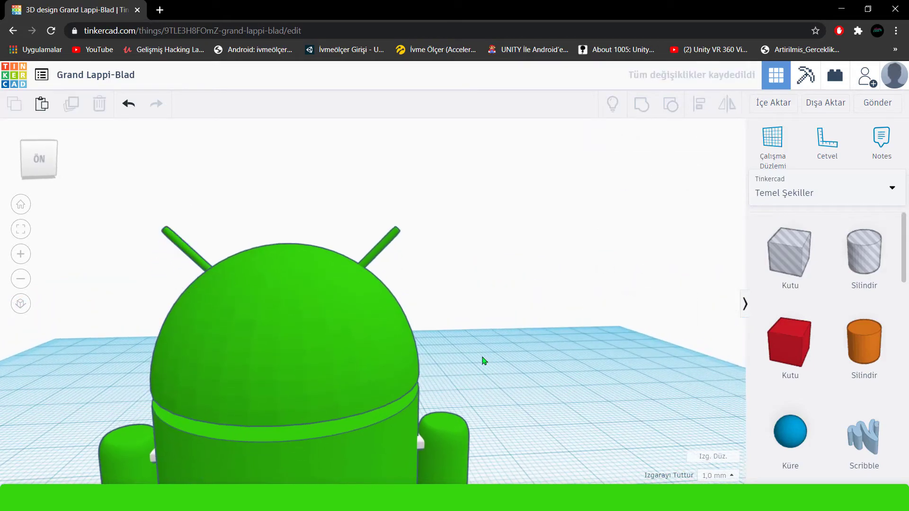
Add a sphere in front of the figure and shrink it to about 4 mm.
scroll(488, 381, "down", 6)
scroll(459, 334, "down", 3)
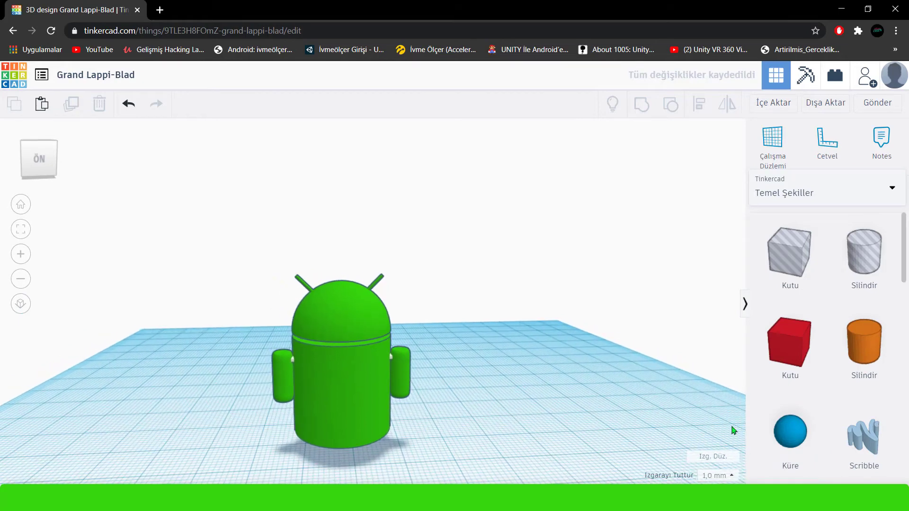
left_click_drag(747, 441, 345, 469)
scroll(359, 462, "down", 3)
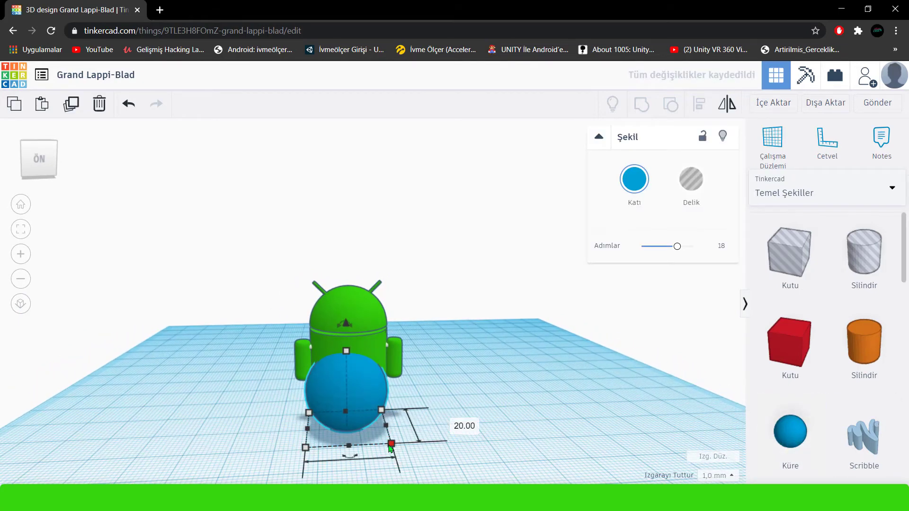
left_click_drag(392, 446, 318, 420, "shift")
left_click(346, 450)
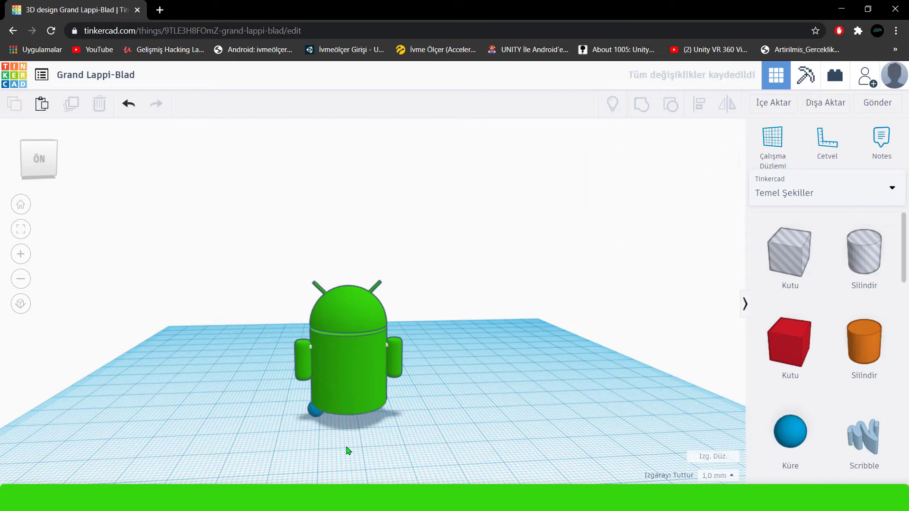
Move the small sphere forward, clear of the body's base, and recolour it white.
scroll(348, 450, "down", 2)
left_click_drag(328, 392, 337, 398)
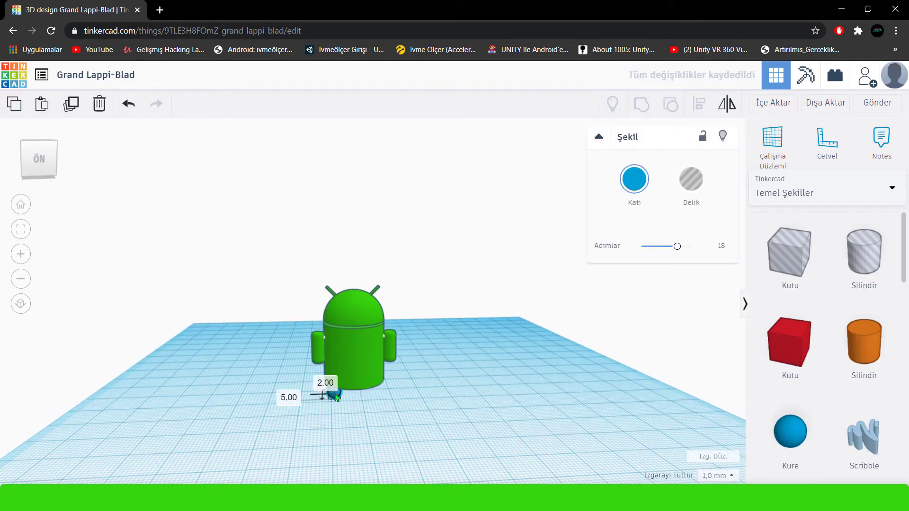
scroll(355, 403, "up", 3)
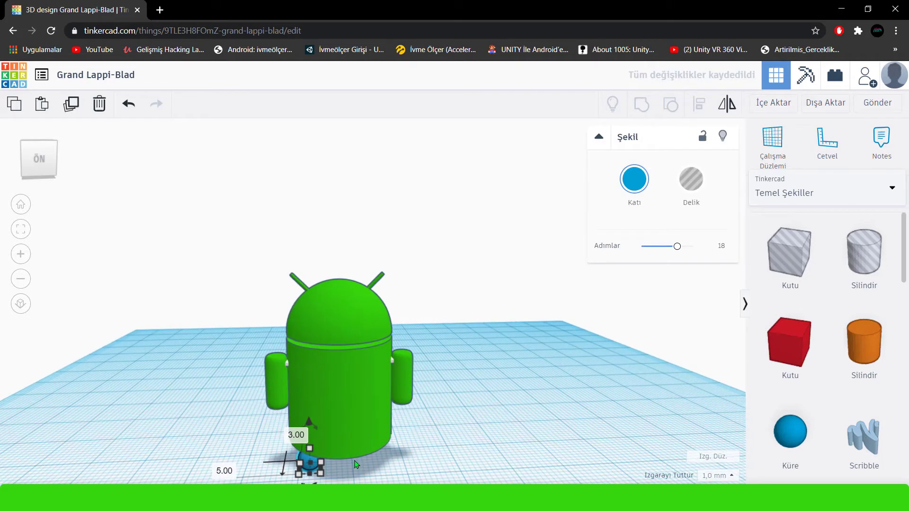
left_click(638, 181)
left_click(710, 296)
left_click(502, 434)
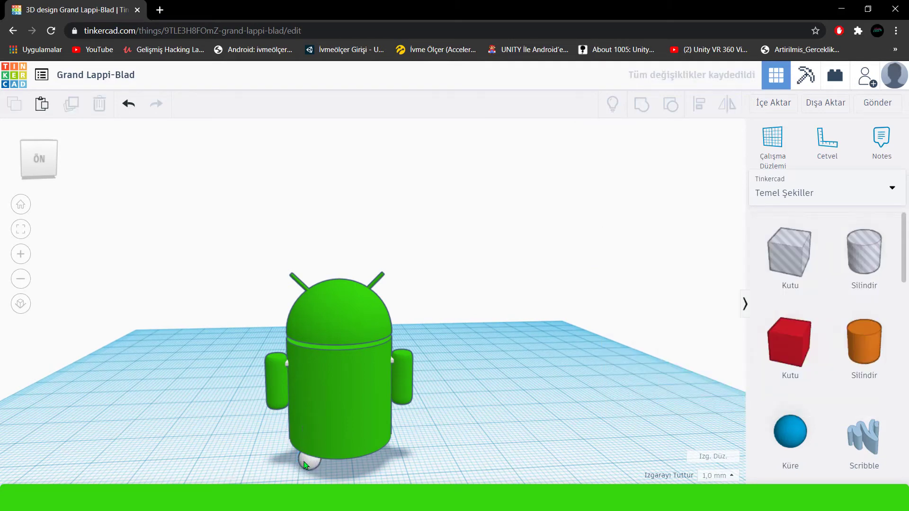
left_click_drag(304, 462, 319, 466)
scroll(318, 468, "down", 2)
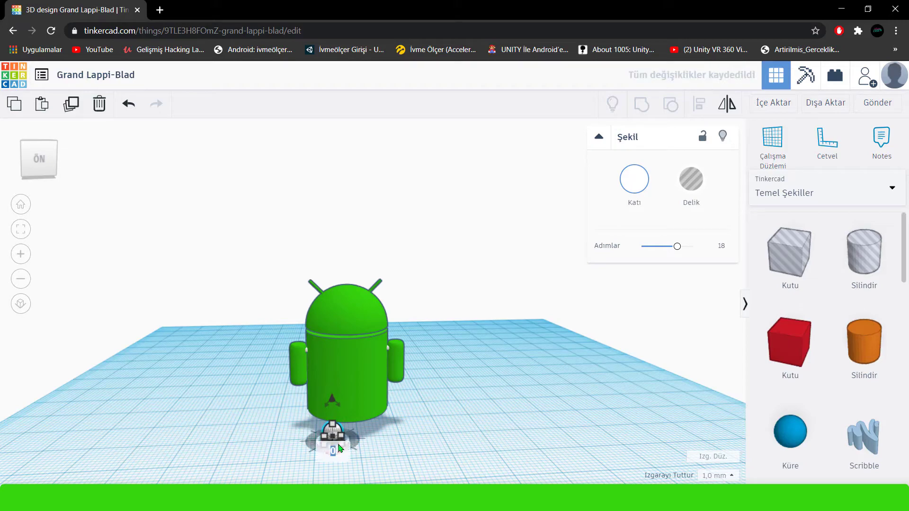
Shrink the white sphere to 2 mm.
left_click(21, 229)
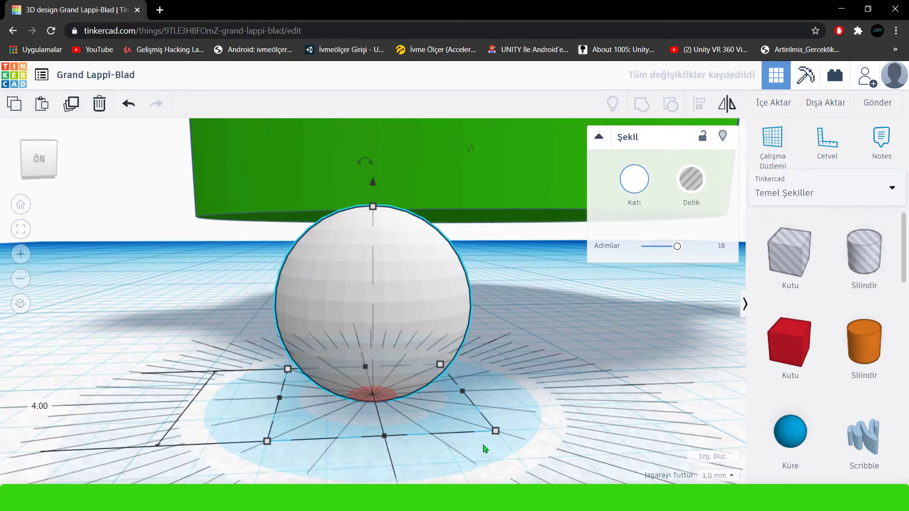
scroll(406, 394, "down", 5)
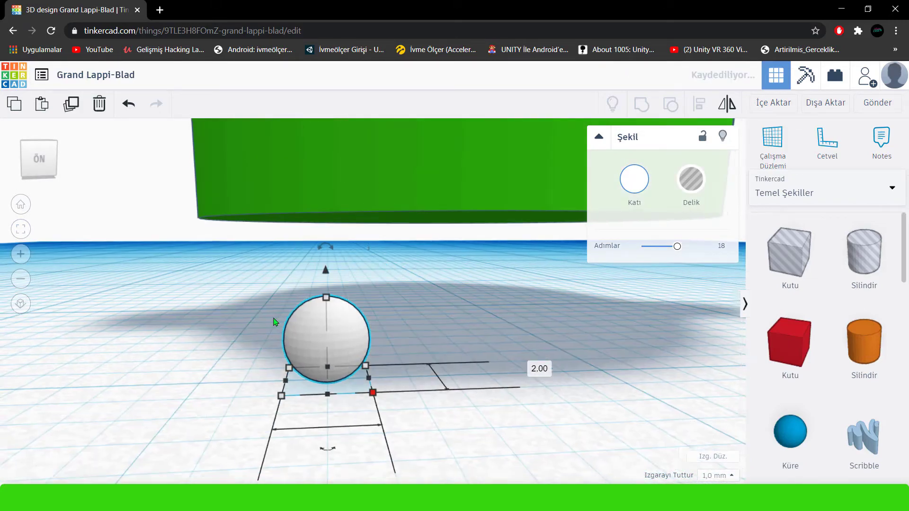
scroll(274, 328, "down", 5)
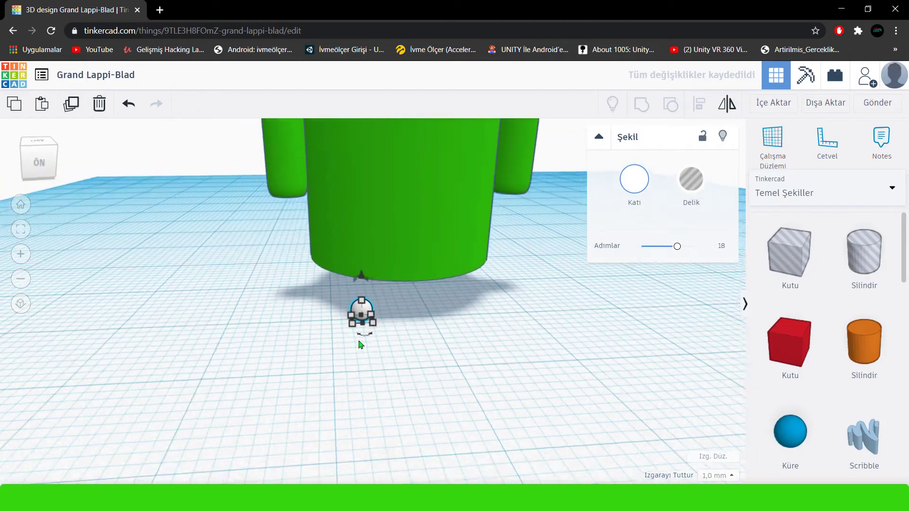
Raise the white sphere to the head and sink it partly into the face as an eye.
scroll(373, 284, "down", 3)
left_click_drag(368, 290, 365, 93)
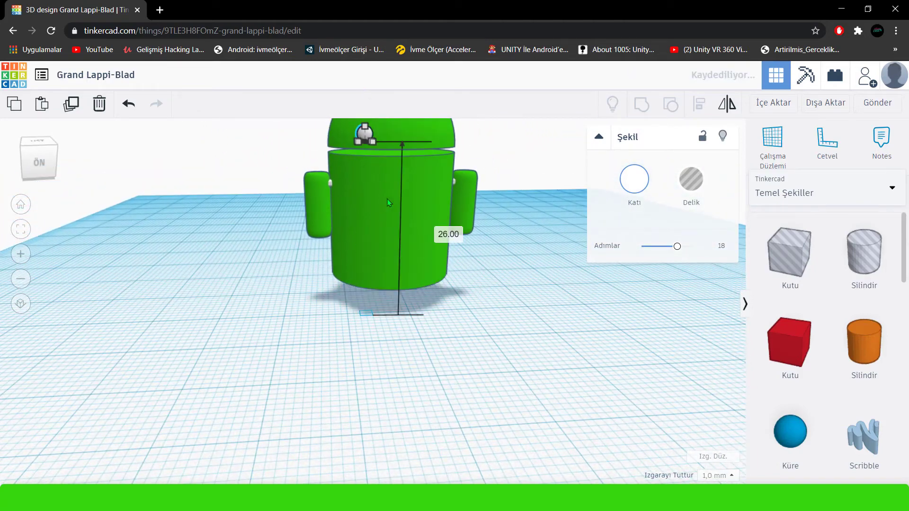
middle_click_drag(388, 201, 359, 337)
scroll(343, 367, "up", 4)
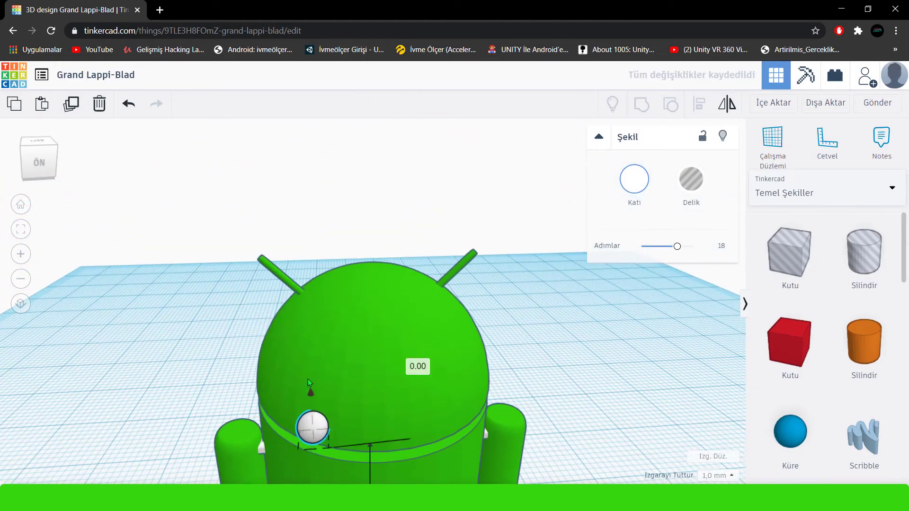
left_click_drag(308, 379, 308, 368)
left_click_drag(308, 401, 318, 378)
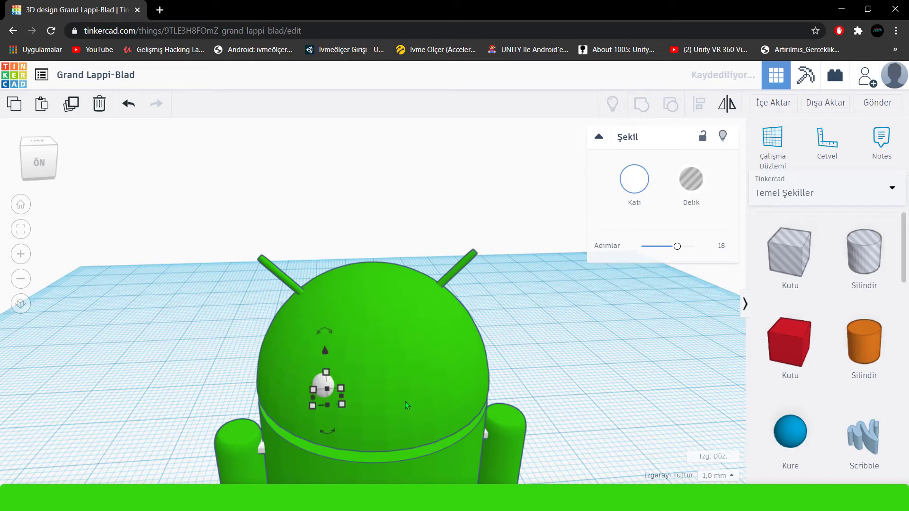
right_click_drag(405, 401, 396, 366)
Duplicate the white eye and place the copy on the other side of the face.
left_click(74, 110)
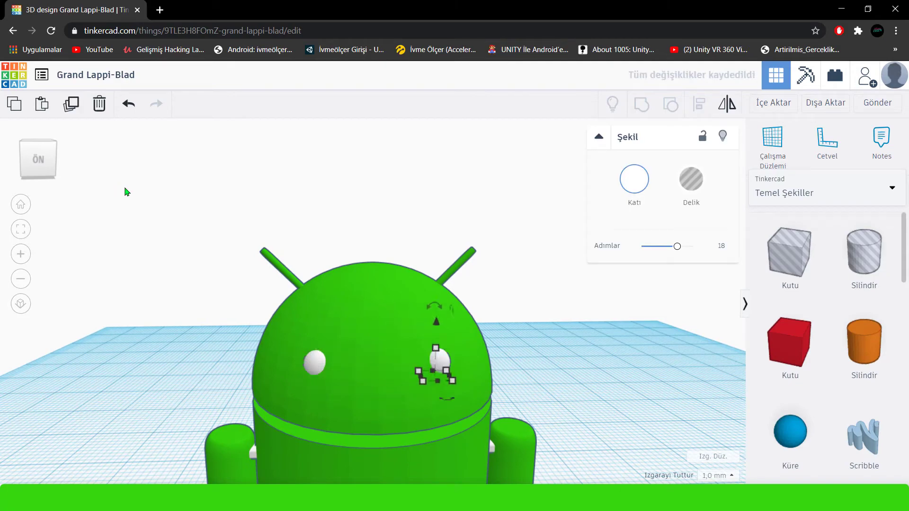
left_click(536, 356)
scroll(523, 362, "down", 10)
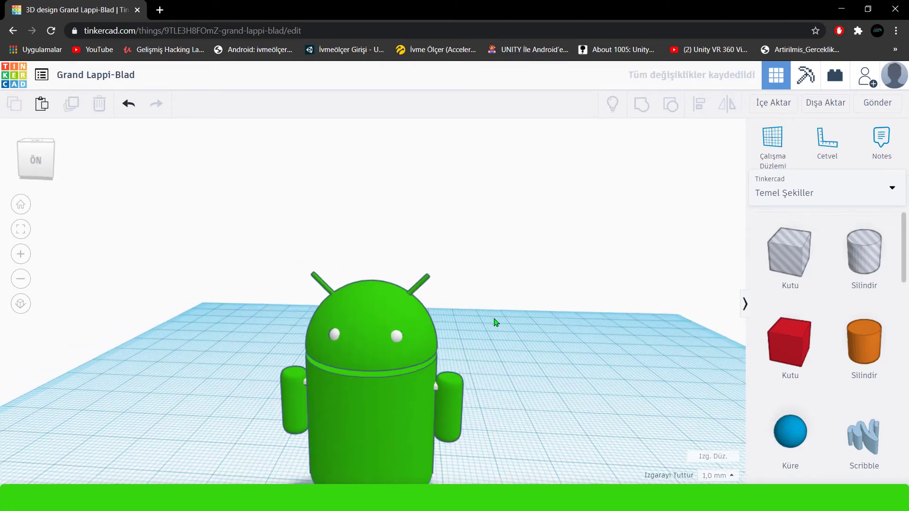
Add a red box beside the figure, lower its height and reduce its footprint to a small block.
right_click_drag(472, 340, 547, 307)
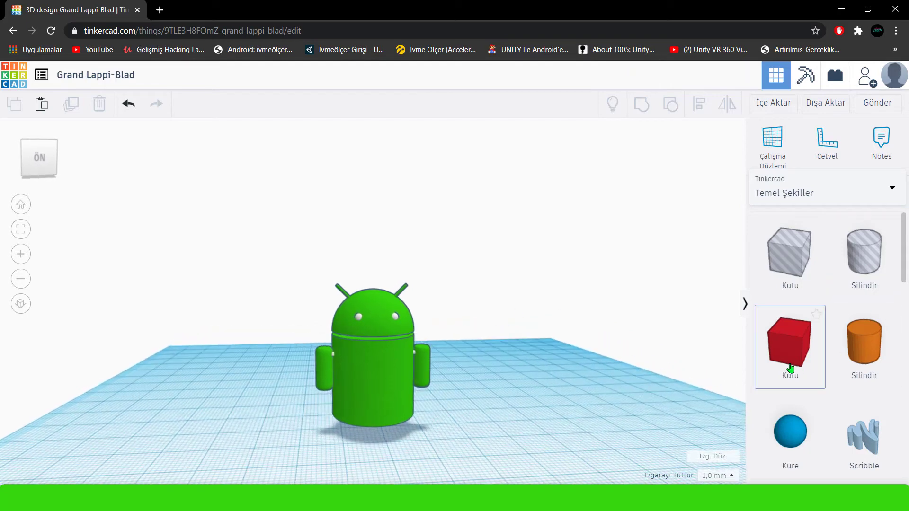
left_click_drag(790, 368, 494, 419)
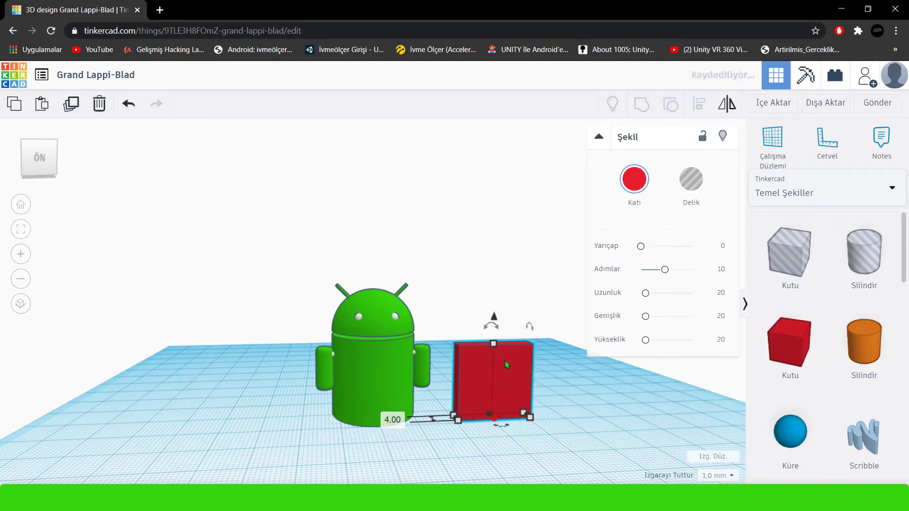
left_click_drag(493, 343, 498, 390)
mouse_move(494, 420)
left_mouse_down()
mouse_move(511, 434)
mouse_move(493, 427)
left_mouse_up()
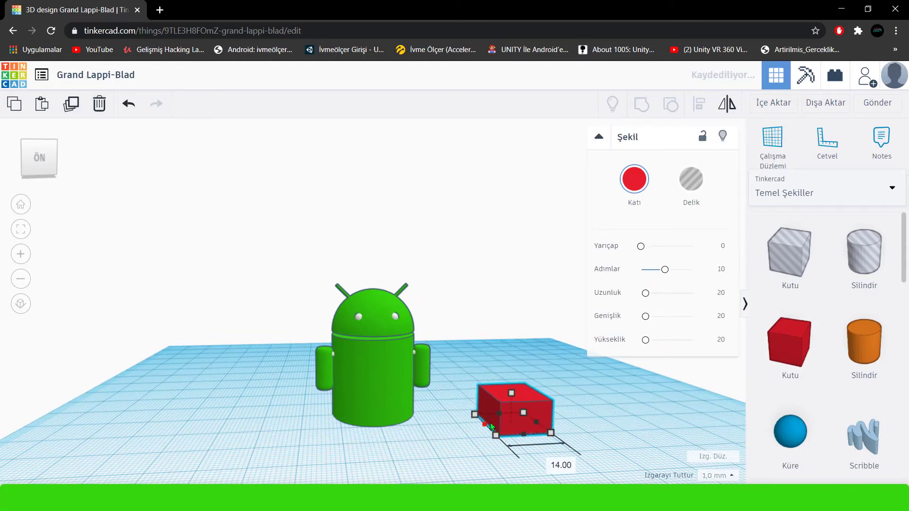
left_click_drag(557, 419, 531, 421)
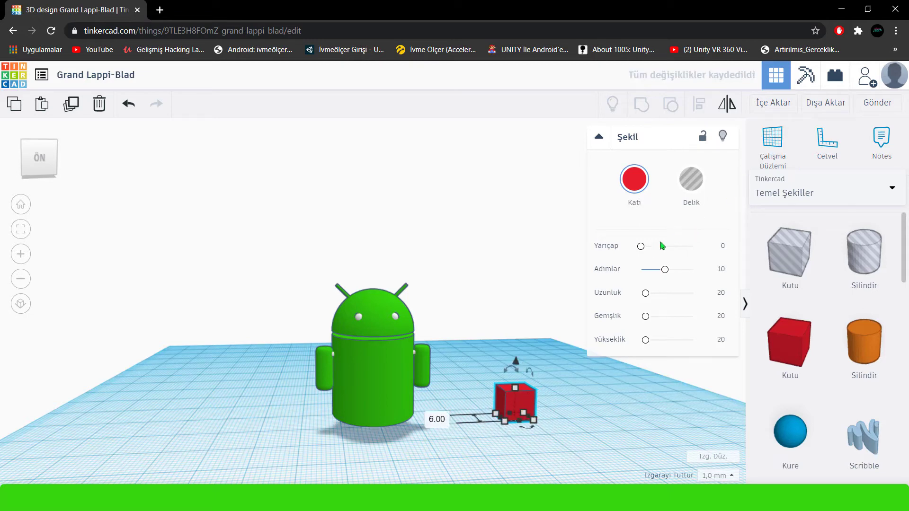
Round the red box with a radius of 5.63 and make it slightly taller.
left_click_drag(659, 250, 655, 247)
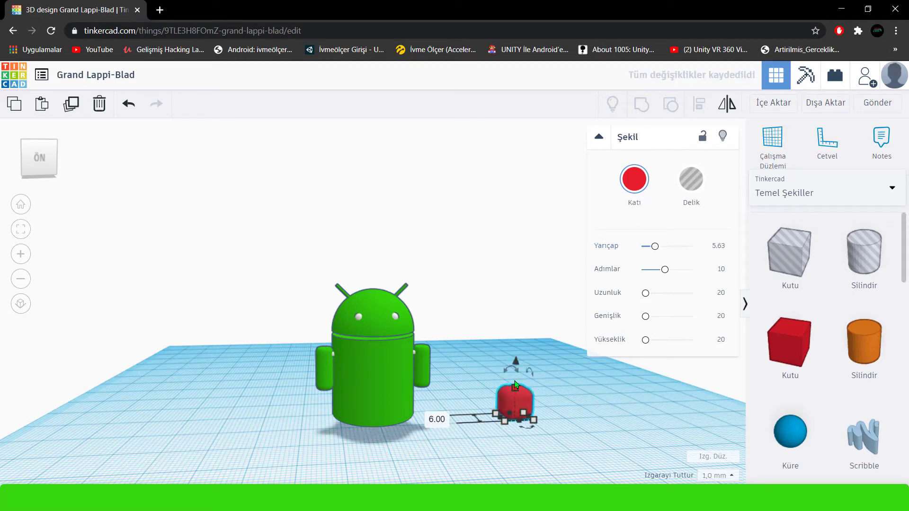
left_click_drag(515, 385, 515, 376)
left_click(20, 237)
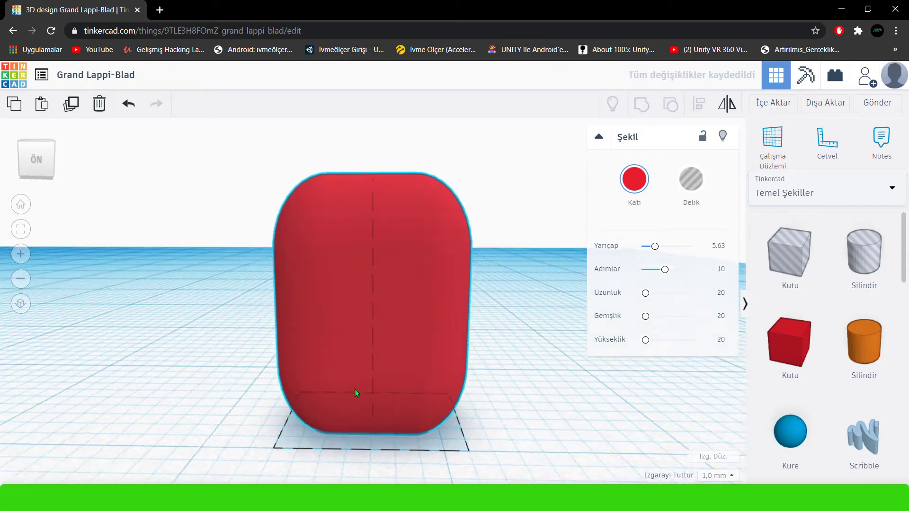
right_click_drag(355, 389, 382, 234)
left_click_drag(382, 235, 377, 245)
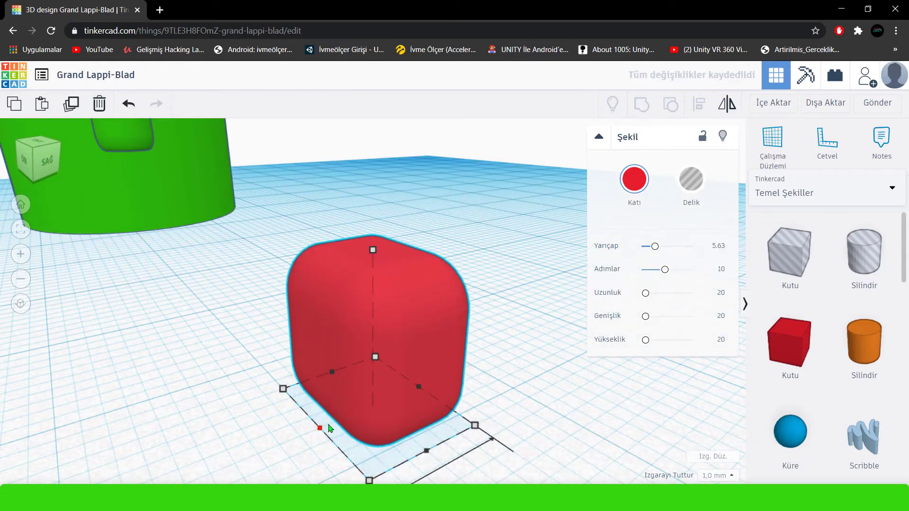
left_click_drag(320, 428, 340, 420)
key("ctrl+z")
Narrow the footprint of the rounded red block so it forms a slim leg shape.
left_click_drag(410, 455, 384, 413)
left_click_drag(400, 377, 372, 388)
right_click_drag(355, 390, 406, 382)
left_click_drag(285, 435, 319, 377)
scroll(319, 378, "down", 3)
right_click_drag(319, 400, 407, 395)
left_click_drag(408, 393, 394, 368)
scroll(394, 367, "down", 3)
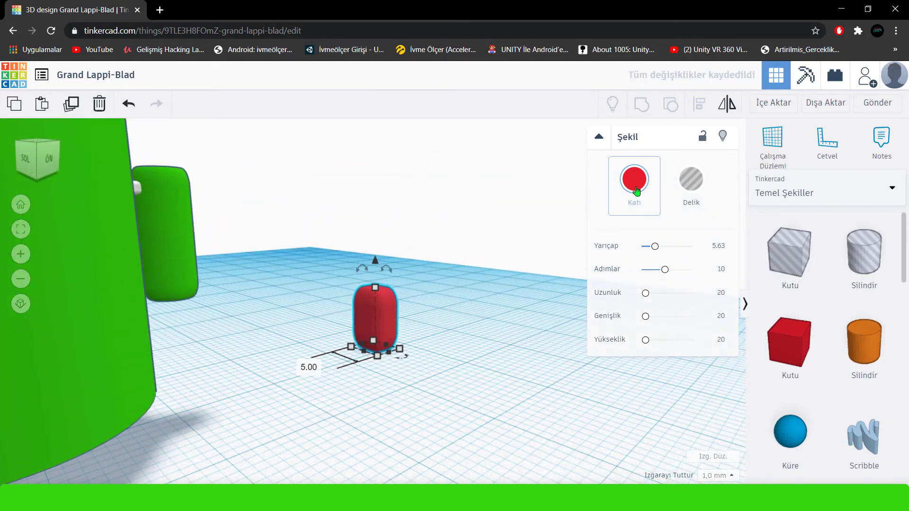
Recolor the rounded block in the same green as the figure.
left_click(634, 179)
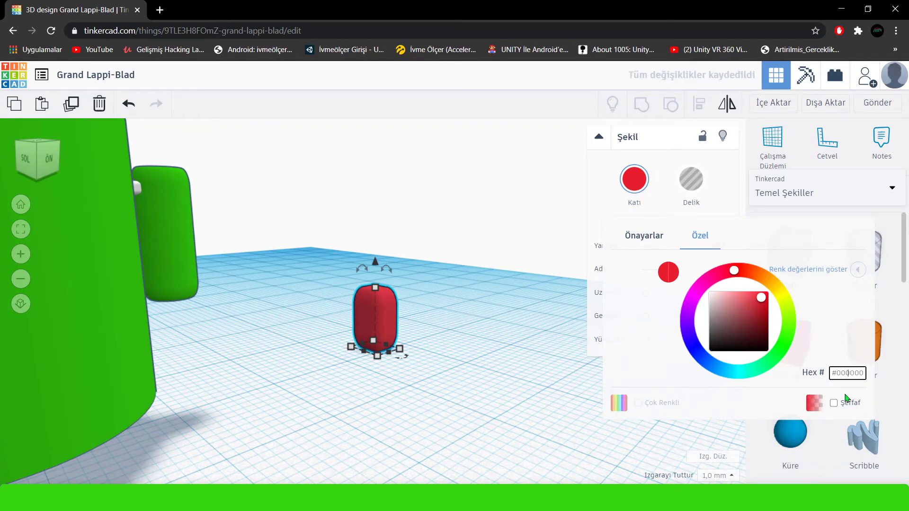
key("Return")
right_click_drag(444, 369, 314, 331)
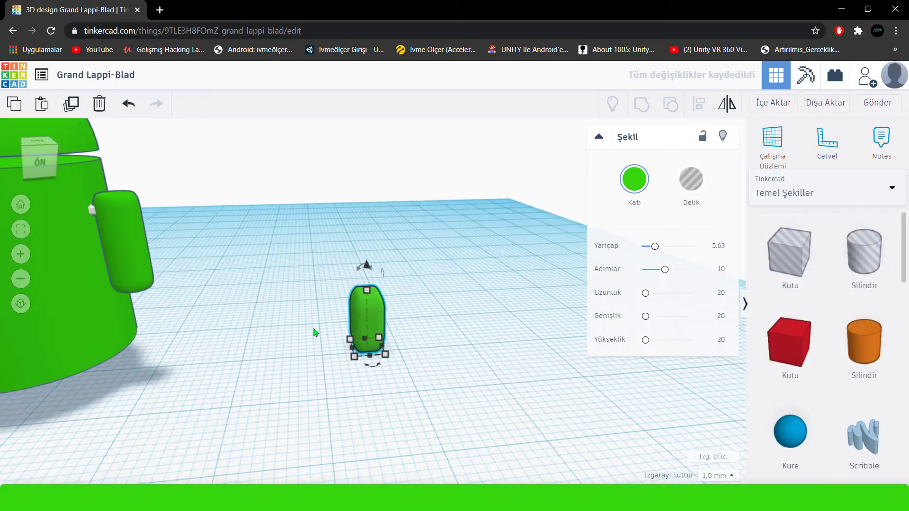
scroll(315, 331, "down", 3)
Move the green rounded block under the figure's cylindrical body as a leg.
left_click(339, 351)
left_click_drag(426, 283, 178, 305)
right_click_drag(178, 305, 403, 326)
left_click_drag(402, 326, 421, 327)
right_click_drag(437, 340, 379, 367)
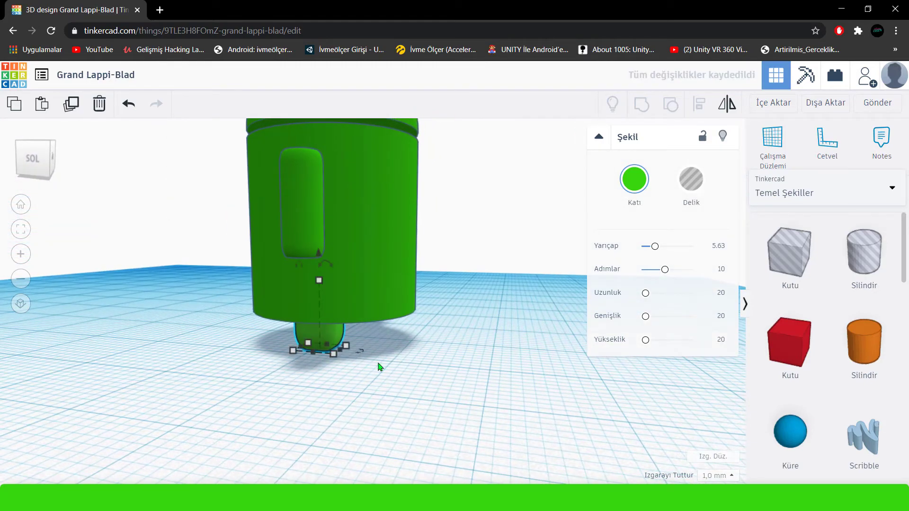
Shift the leg so it sits centred front to back beneath one side of the body.
left_click(334, 317, "shift")
right_click_drag(335, 317, 293, 412)
left_click(299, 418)
left_click_drag(200, 333, 182, 337)
right_click_drag(97, 359, 329, 350)
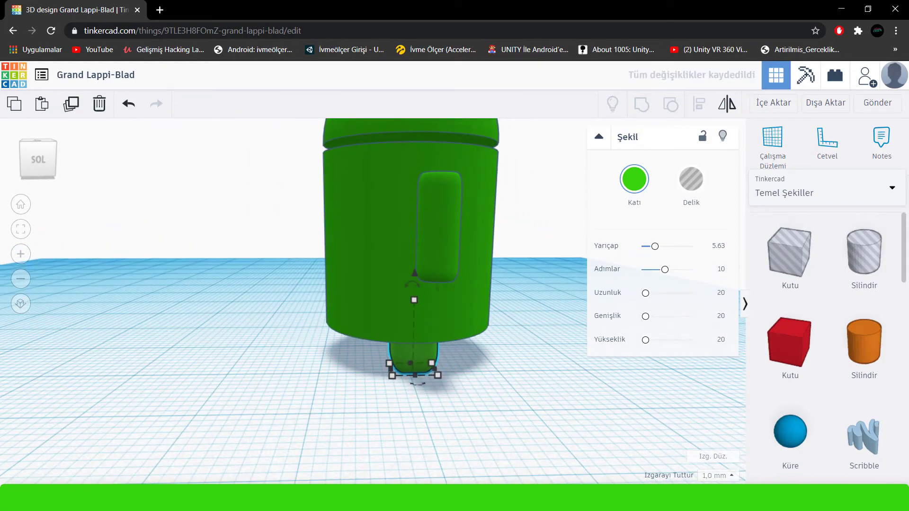
right_click(661, 482)
right_click_drag(511, 385, 413, 370)
right_click_drag(349, 366, 299, 353)
Duplicate the leg and place the copy under the other side of the body.
left_click(71, 104)
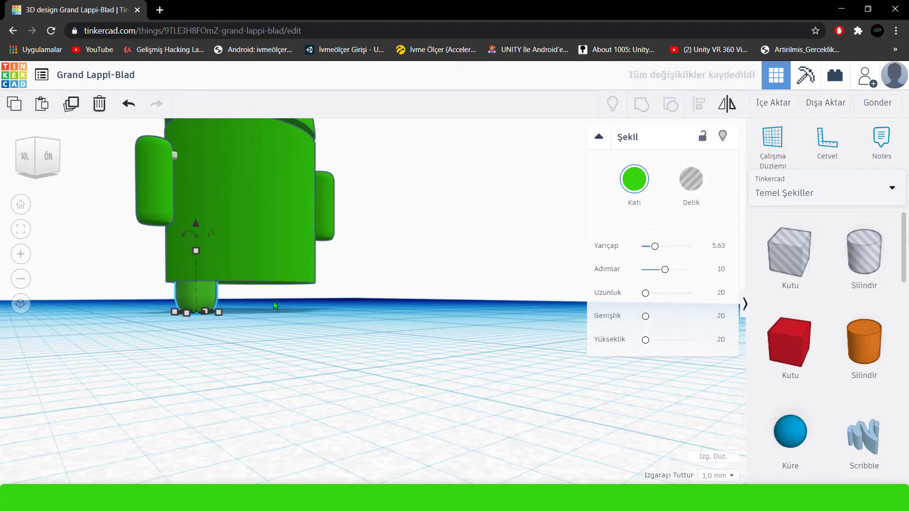
right_click_drag(274, 302, 250, 316)
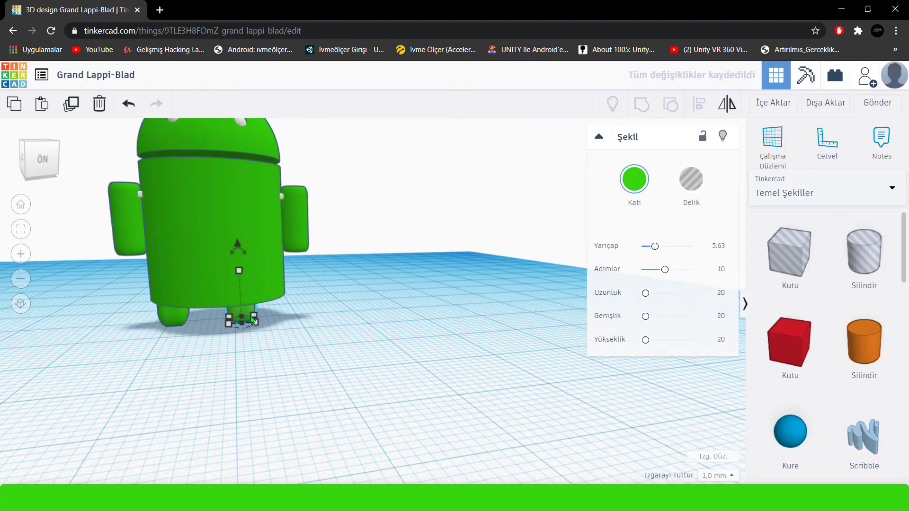
left_click(375, 374)
right_click_drag(375, 373, 345, 273)
scroll(254, 327, "down", 3)
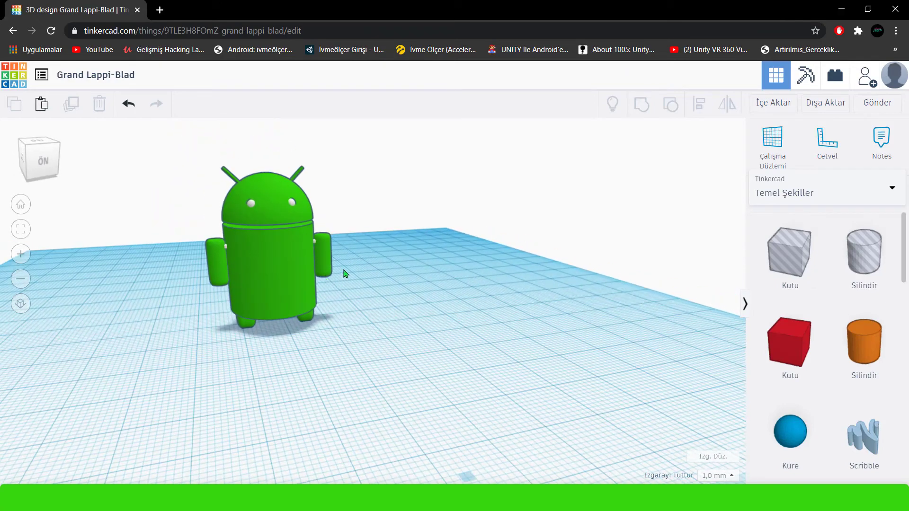
Lower the antenna on the left side of the head by 0.75 mm.
left_click(229, 177)
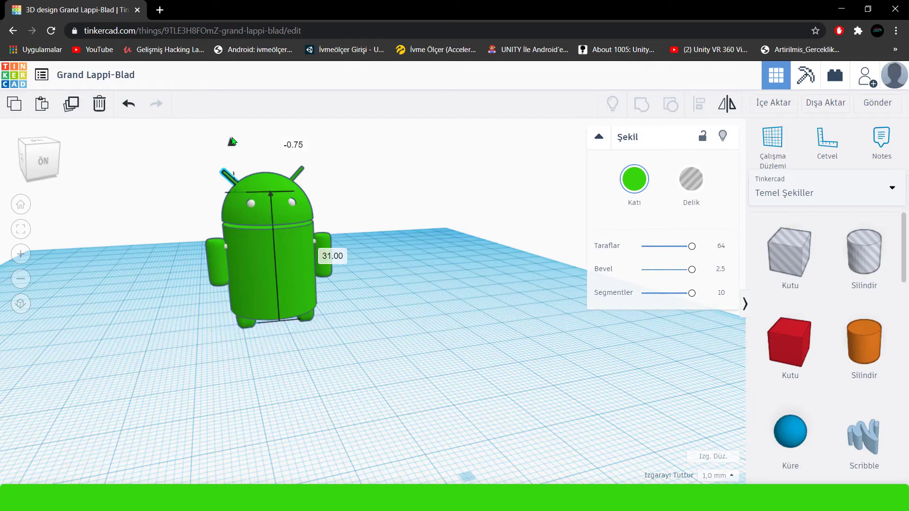
left_click(399, 226)
scroll(397, 236, "down", 2)
right_click_drag(396, 249, 385, 252)
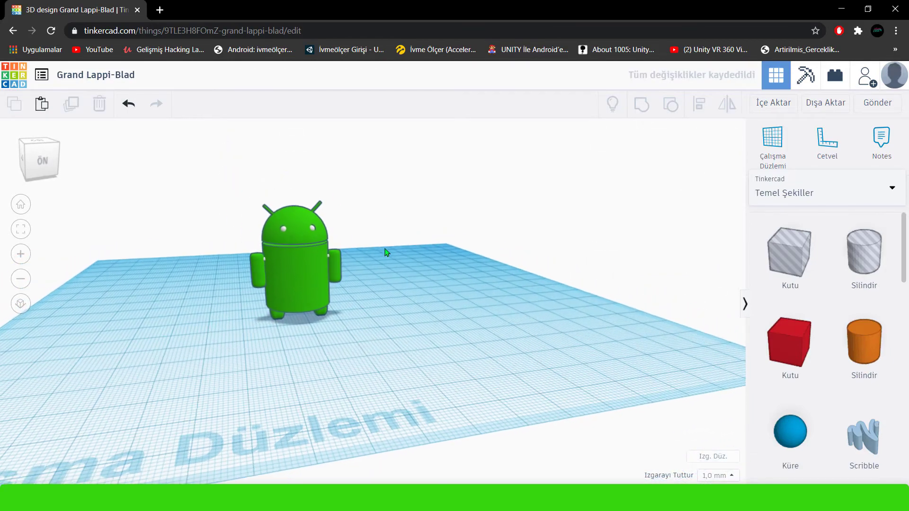
Group all shapes of the Android figure and keep their separate colors with the multicolor option.
key("ctrl+a")
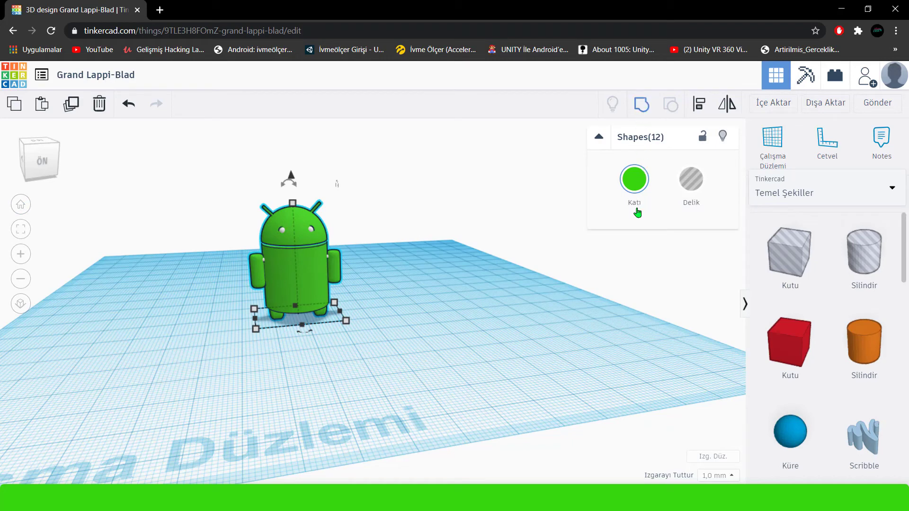
key("ctrl+g")
left_click(639, 208)
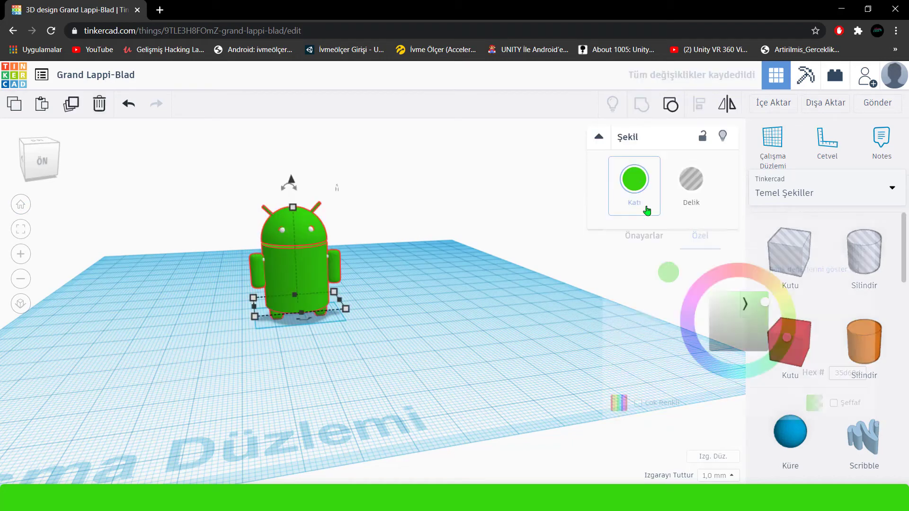
left_click(500, 329)
left_click_drag(228, 320, 224, 323)
Duplicate the grouped figure, place the copy beside the original and rotate it 22.5° about the vertical axis.
left_click(71, 104)
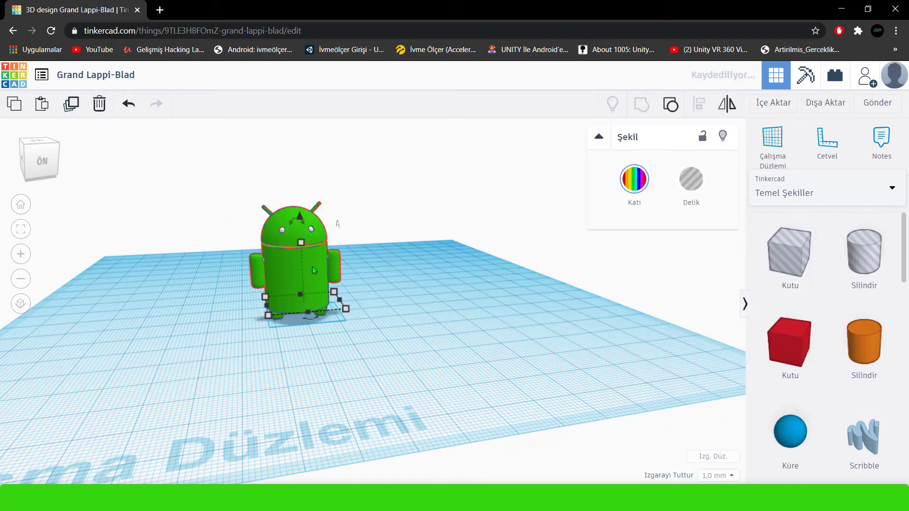
left_click_drag(313, 266, 429, 264)
right_click_drag(459, 335, 443, 371)
left_click_drag(431, 346, 406, 346)
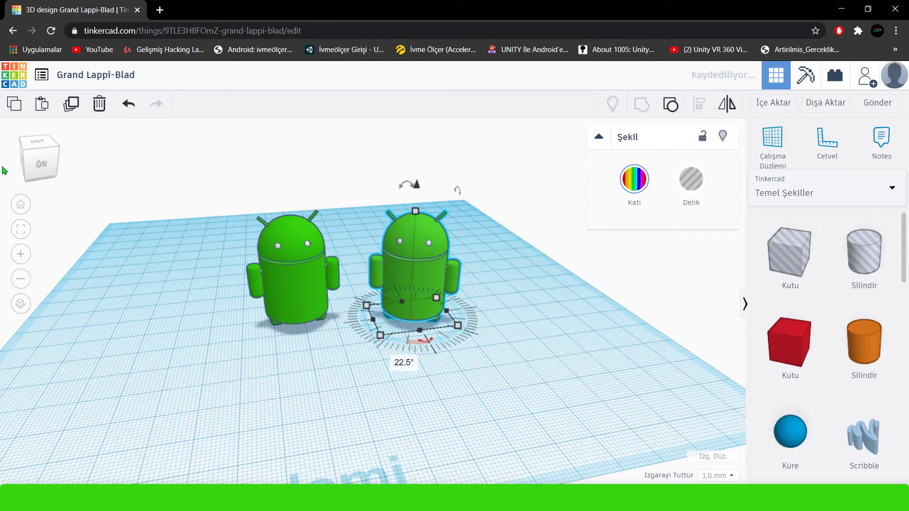
Duplicate the rotated figure once more and reposition all three figures together toward the back of the workplane.
left_click(71, 105)
right_click_drag(154, 257, 199, 288)
key("ctrl+a")
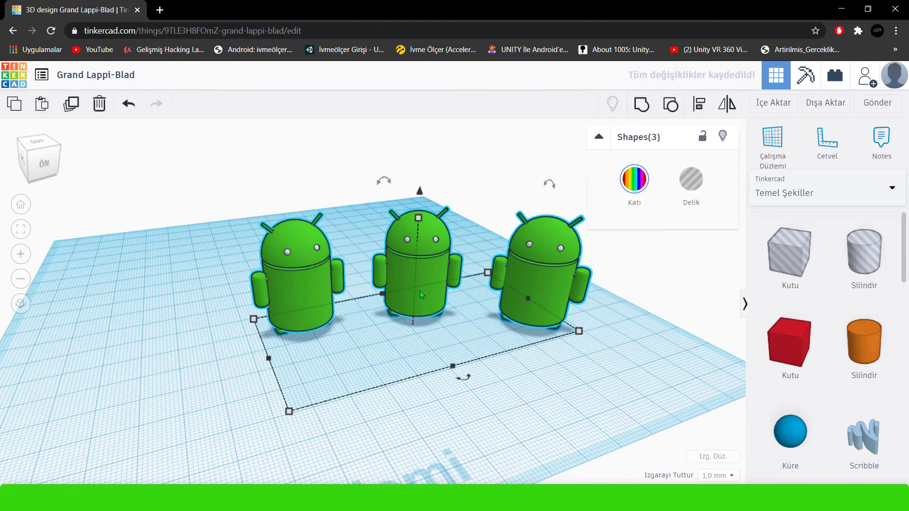
left_click_drag(421, 294, 239, 263)
left_click_drag(263, 325, 288, 334)
left_click(423, 345)
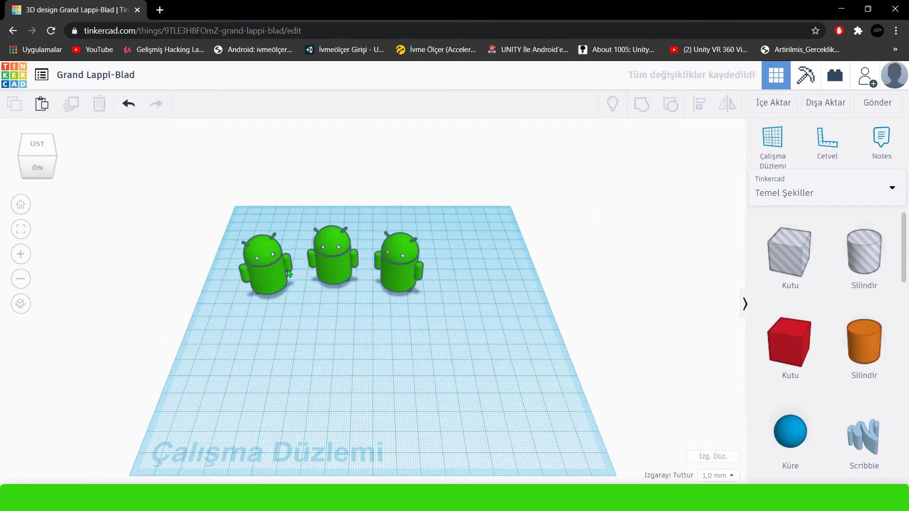
Enlarge the three figures together to a footprint of about 178.19 by 50.54 mm, centred at the back of the workplane.
left_click_drag(99, 224, 467, 306)
left_click_drag(405, 282, 502, 362)
key("ctrl+z")
left_click_drag(445, 307, 472, 331, "shift")
left_click_drag(501, 293, 445, 288)
left_click_drag(499, 325, 541, 334, "shift")
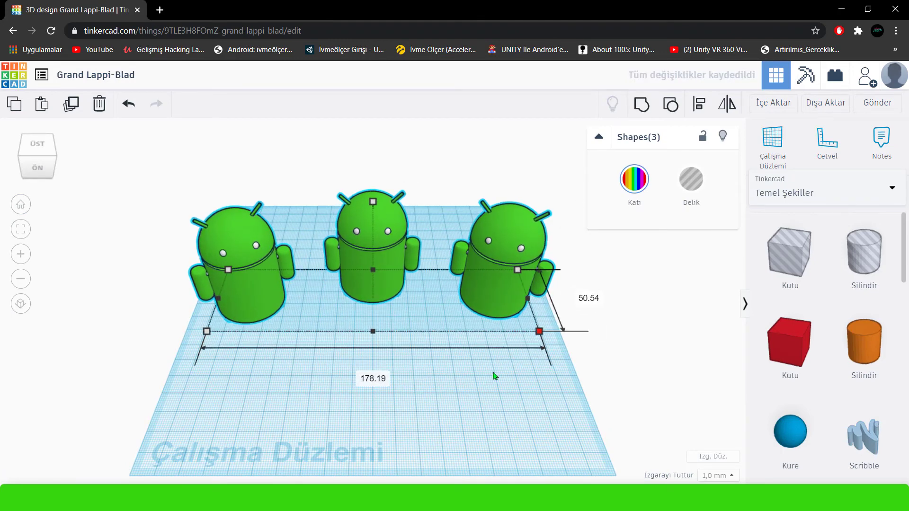
right_click_drag(491, 370, 481, 339)
left_click(481, 343)
Add a 3D text shape in front of the three figures.
scroll(410, 352, "up", 2)
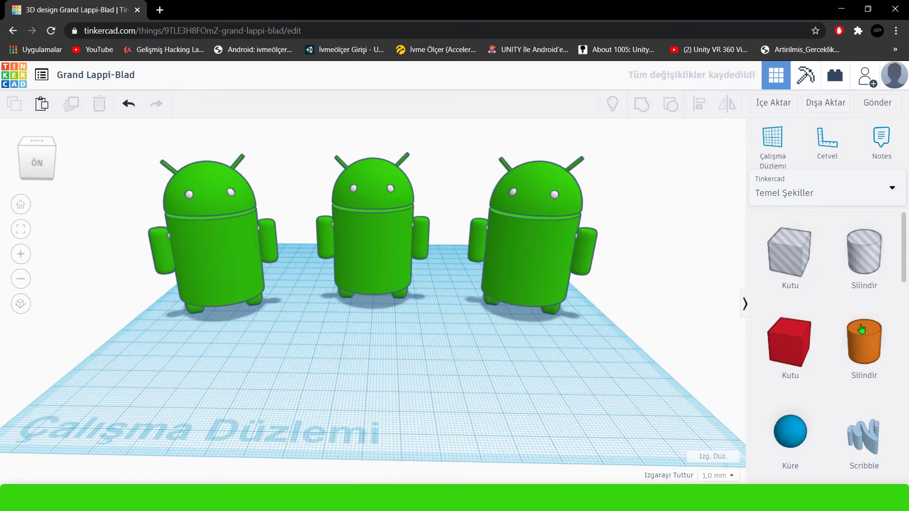
scroll(810, 388, "down", 5)
left_click_drag(854, 345, 387, 413)
left_click(387, 414)
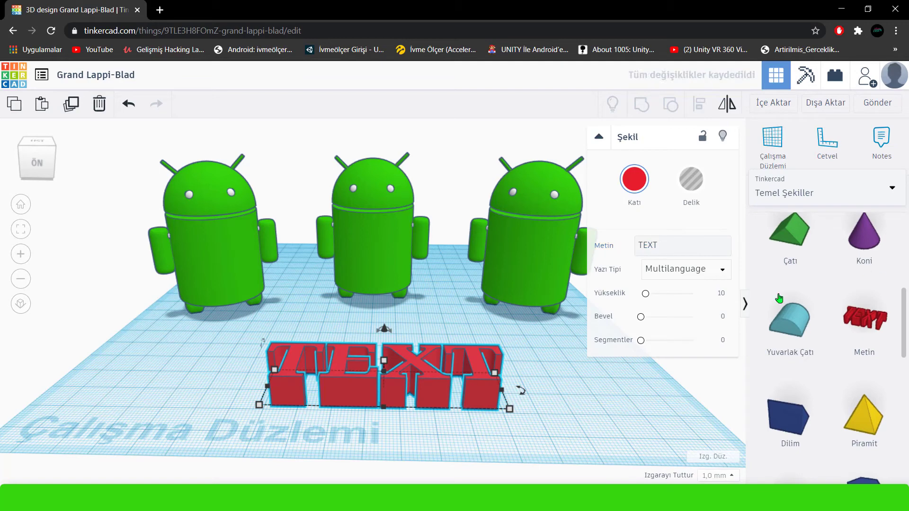
Change the text to ANDROID and color it black.
left_click(678, 244)
key("BackSpace")
key("BackSpace")
key("BackSpace")
type("a")
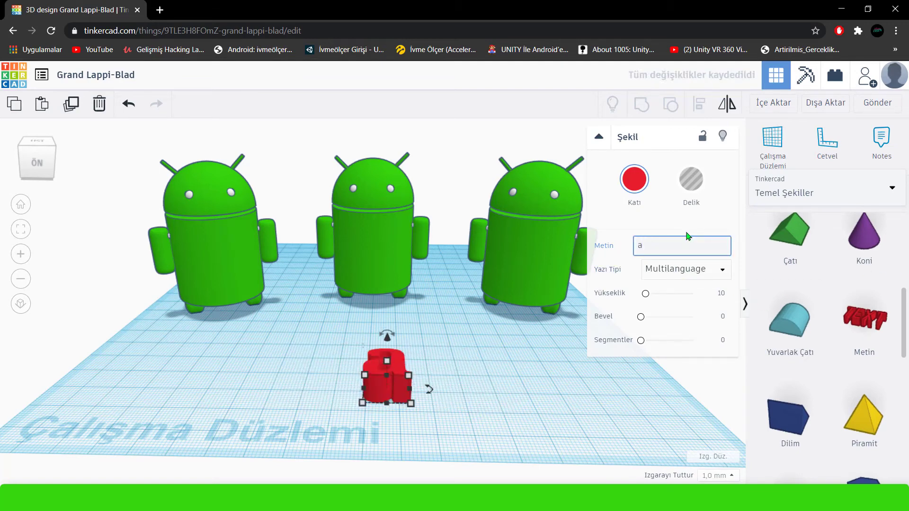
type("AND")
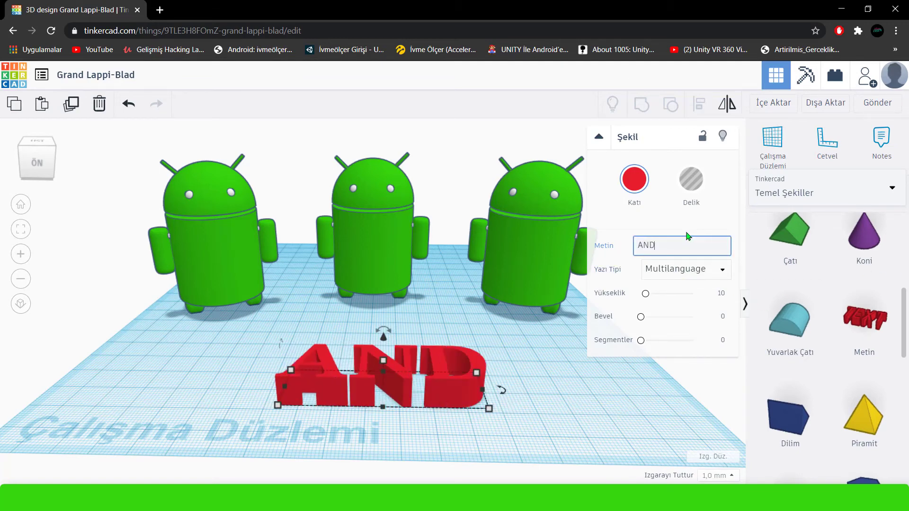
type("ROID")
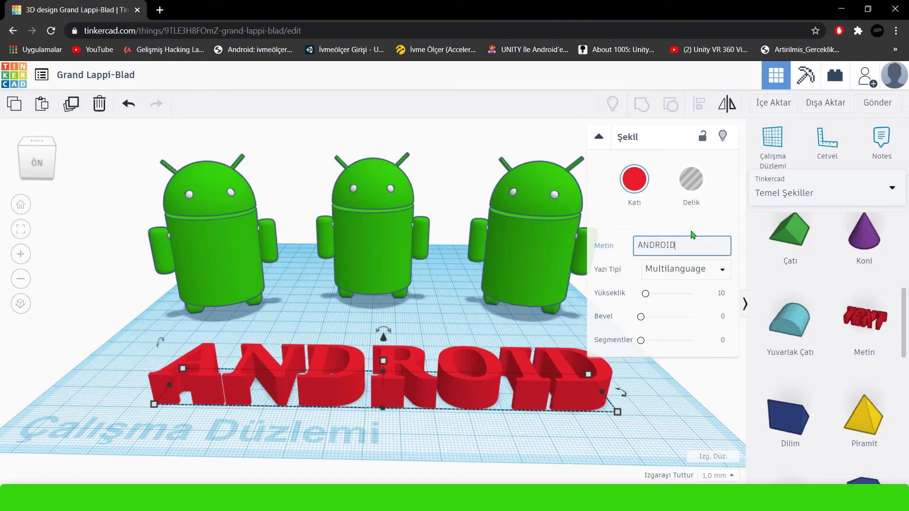
left_click(634, 178)
left_click(712, 347)
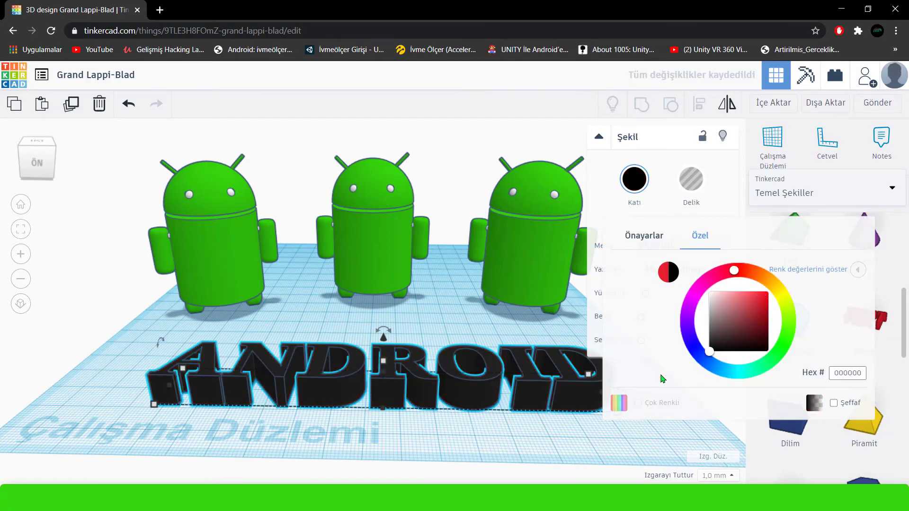
Tilt the ANDROID text upward so its letters face the front.
right_click_drag(500, 417, 510, 443)
left_click_drag(501, 418, 474, 356)
right_click_drag(451, 403, 523, 429)
left_click_drag(569, 275, 580, 293)
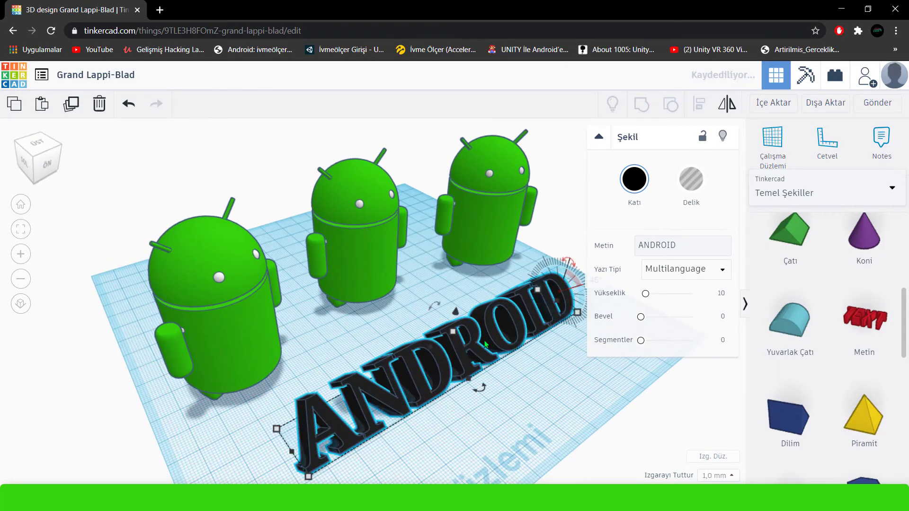
Adjust the position of the tilted ANDROID text in front of the three figures.
right_click_drag(536, 402, 495, 386)
left_click_drag(493, 375, 483, 355)
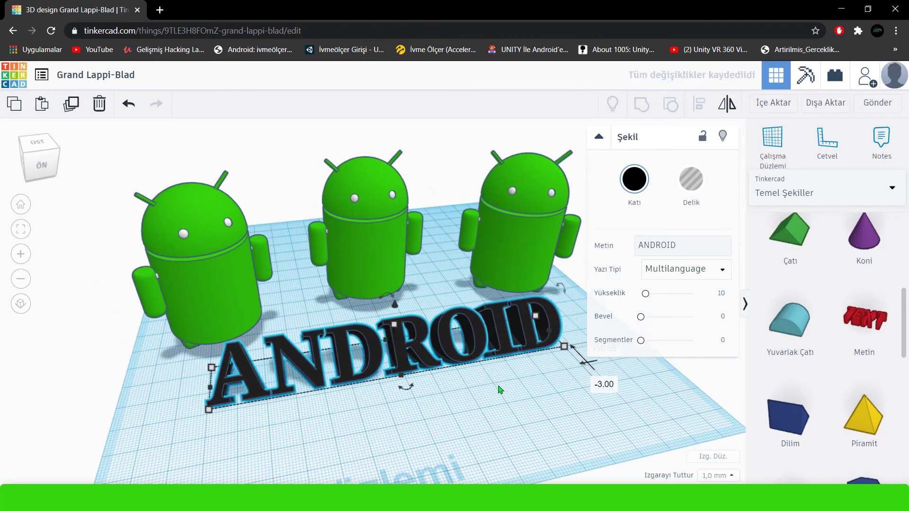
right_click_drag(500, 389, 525, 371)
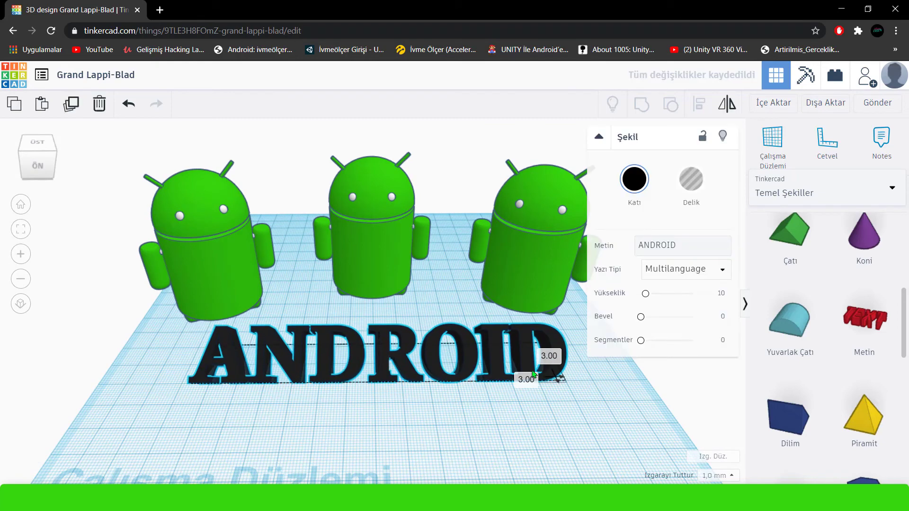
left_click(487, 398)
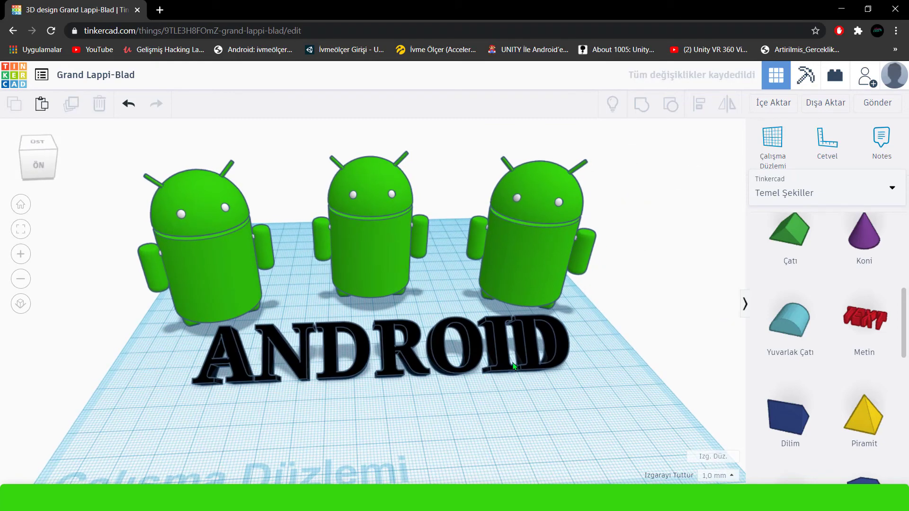
Give the ANDROID text a bevel of 0.13.
left_click(505, 367)
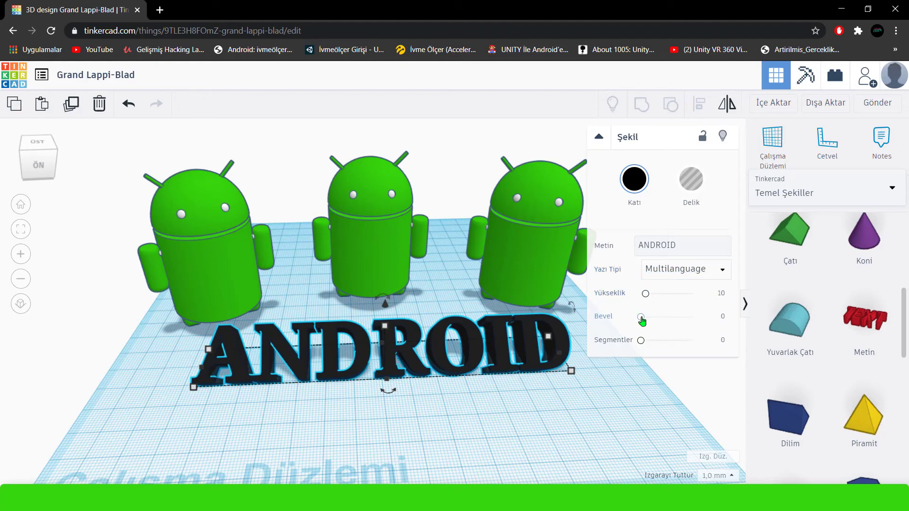
left_click_drag(642, 321, 662, 347)
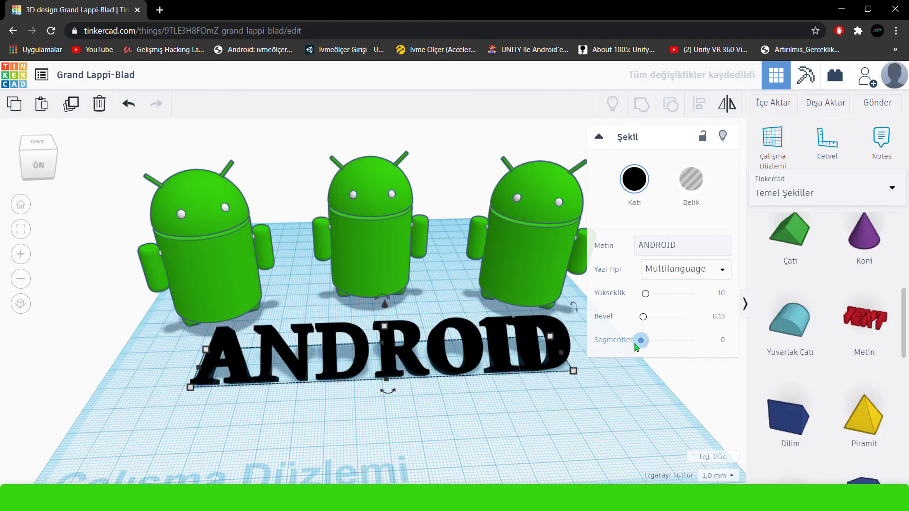
left_click(442, 386)
right_click_drag(442, 386, 464, 370)
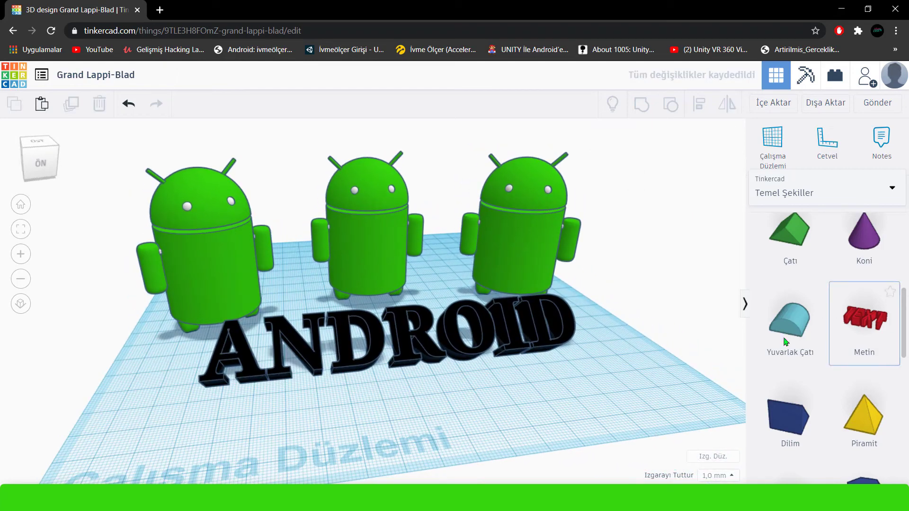
Add a red box, stretch its footprint beneath all the figures and the text, and reduce its height to 1 mm.
scroll(786, 342, "up", 5)
scroll(590, 351, "down", 3)
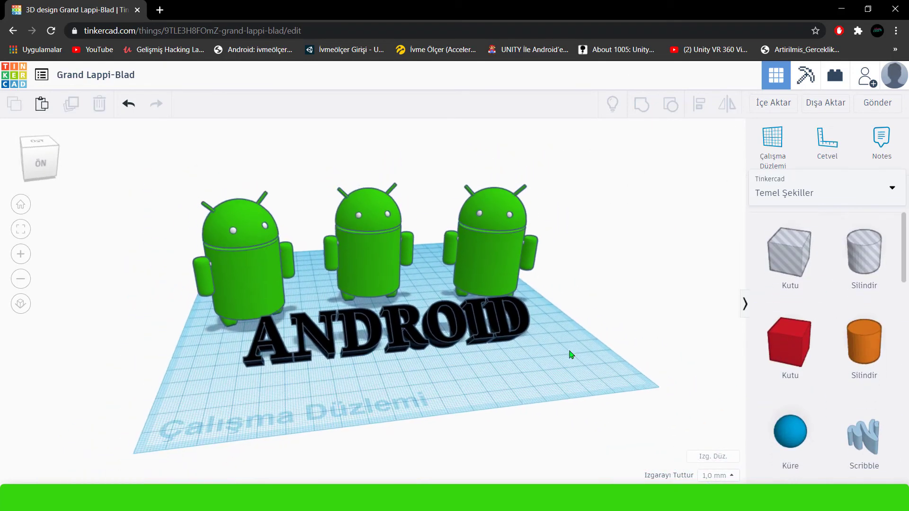
right_click_drag(570, 355, 553, 361)
left_click_drag(802, 352, 294, 300)
left_click(232, 234)
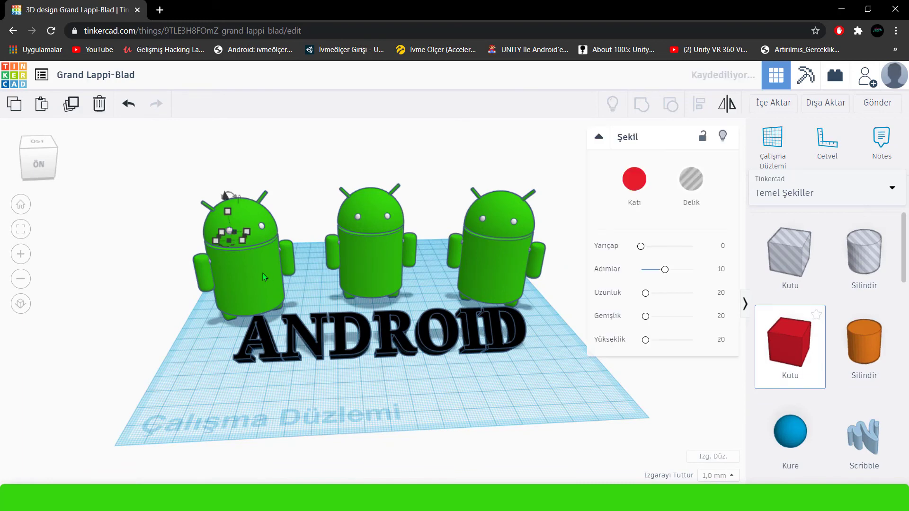
left_click_drag(262, 273, 651, 430)
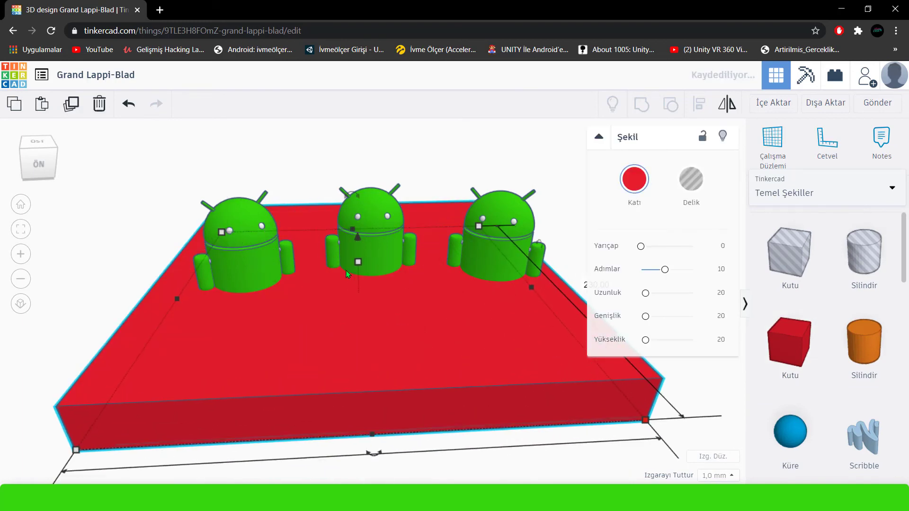
left_click_drag(359, 261, 356, 292)
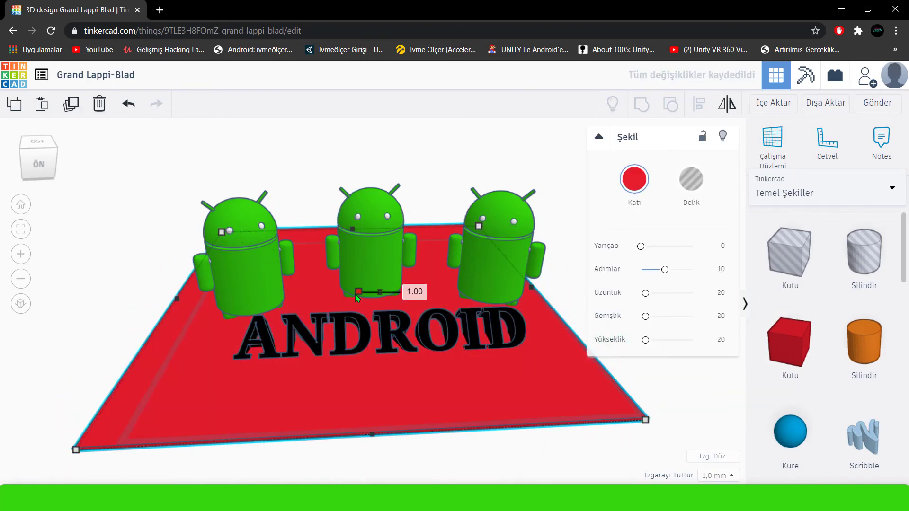
Change the flat base's solid colour to the custom green with hex 35d60d.
left_click(633, 179)
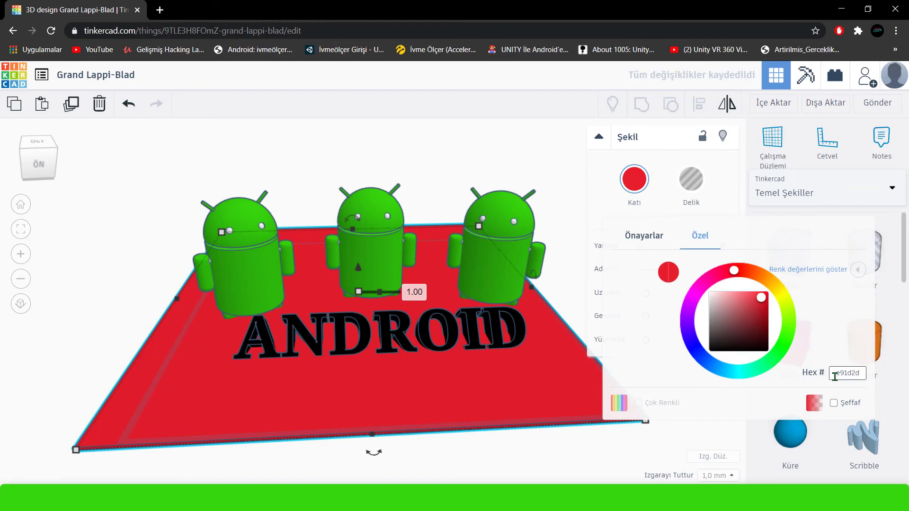
left_click(874, 381)
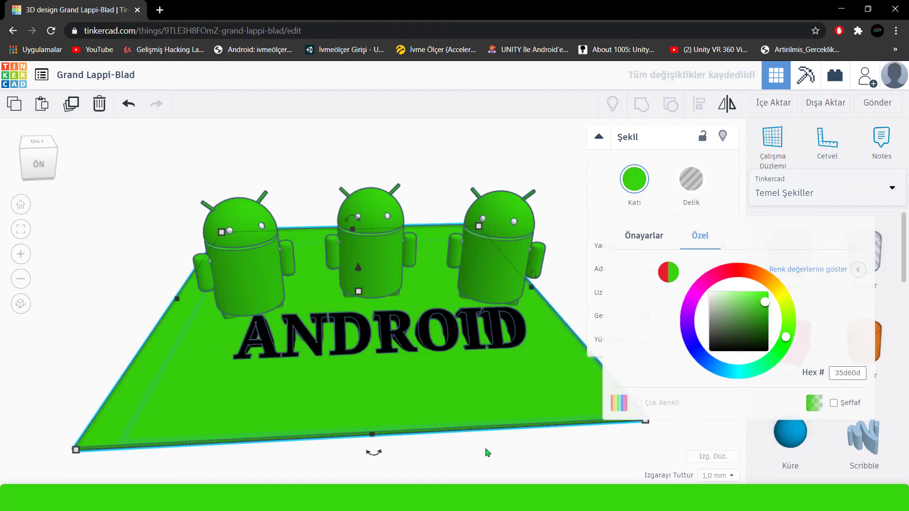
left_click(493, 420)
left_click(560, 305)
Raise the three Android figures together slightly so their feet rest on top of the green base.
left_click(491, 272)
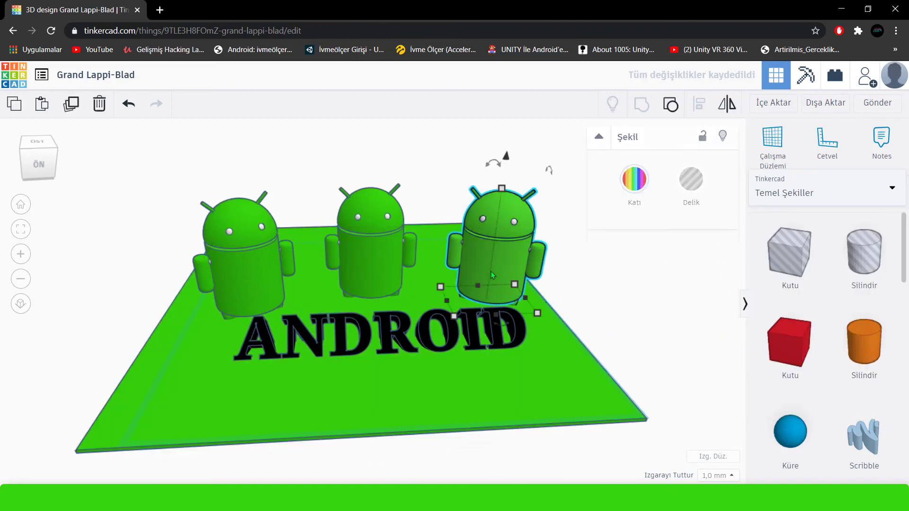
left_click(360, 249, "shift")
left_click(265, 270, "shift")
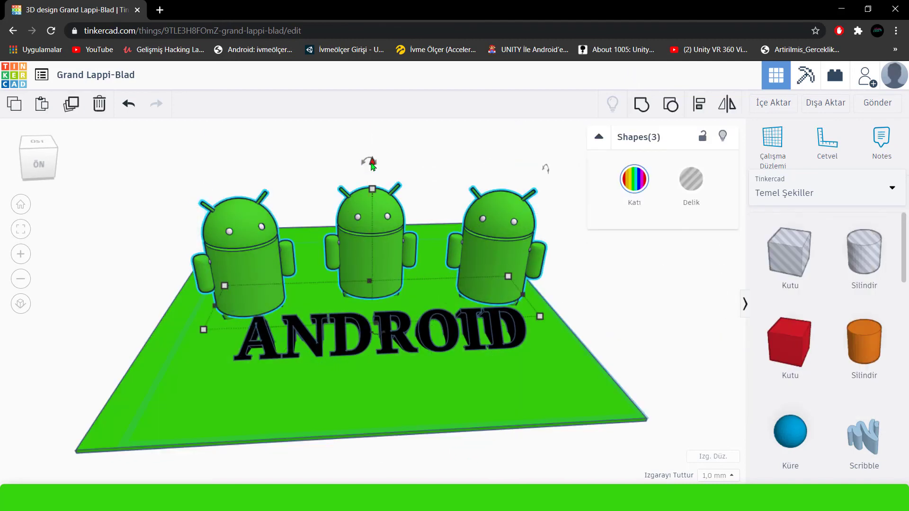
left_click_drag(372, 164, 371, 152)
left_click(612, 337)
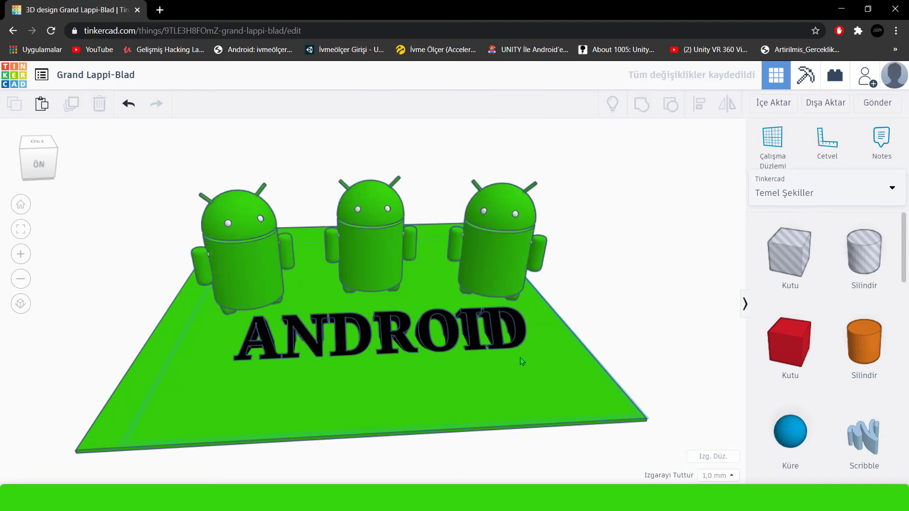
left_click(490, 382)
right_click_drag(547, 324, 549, 355)
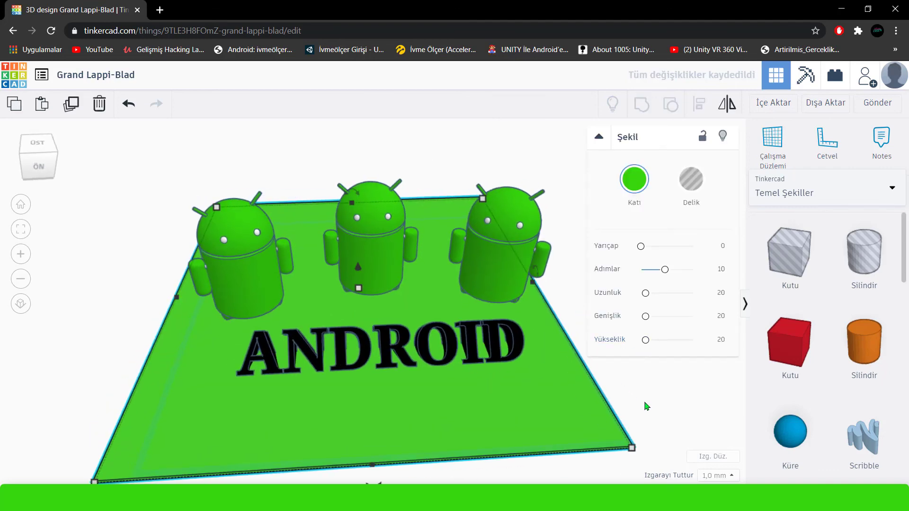